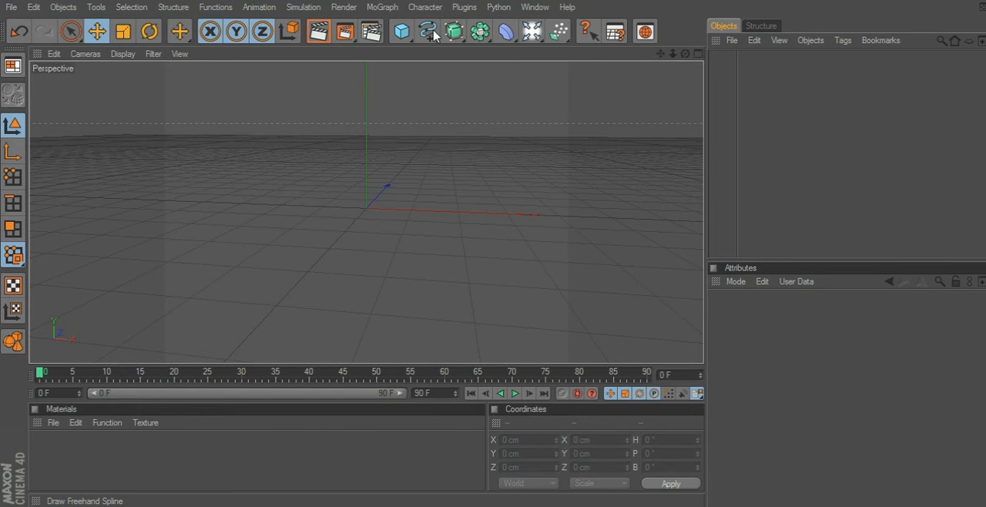
Add a text spline to the scene and set its text to "Devine".
left_click_drag(435, 35, 473, 175)
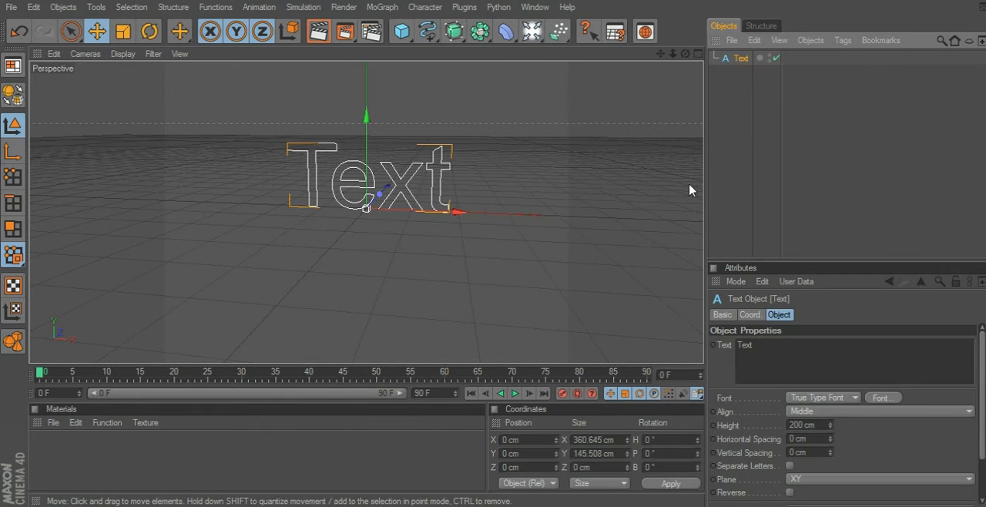
left_click_drag(755, 344, 714, 345)
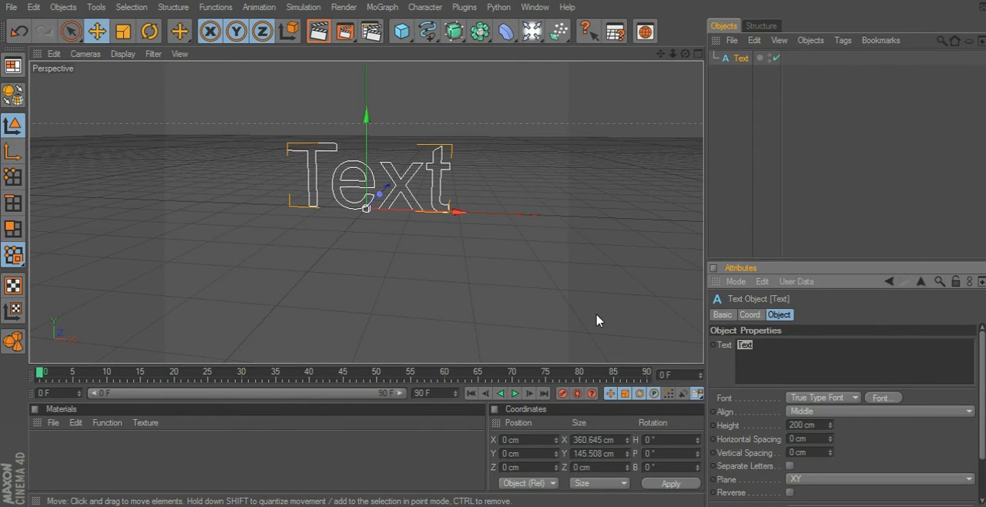
type("Devine")
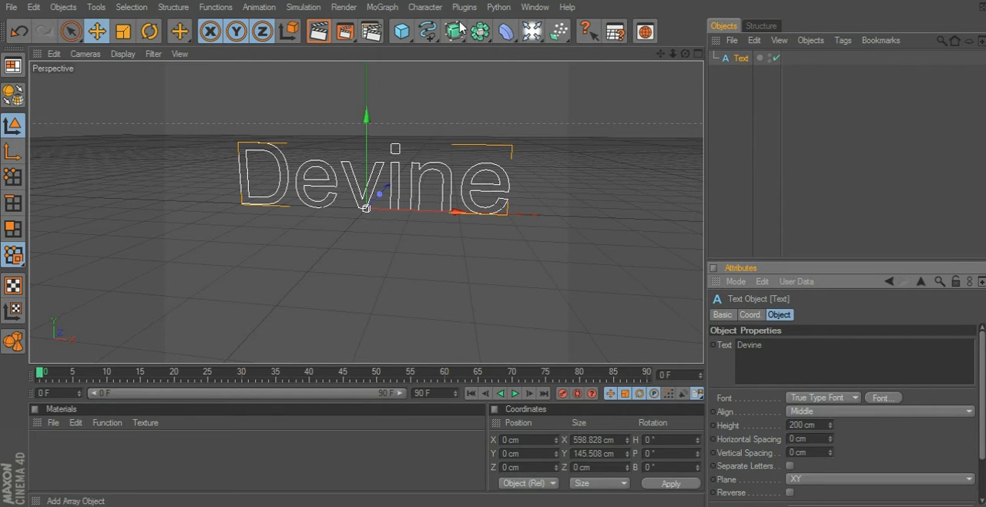
Add an Extrude NURBS object and make the text spline its child.
left_click_drag(460, 28, 583, 48)
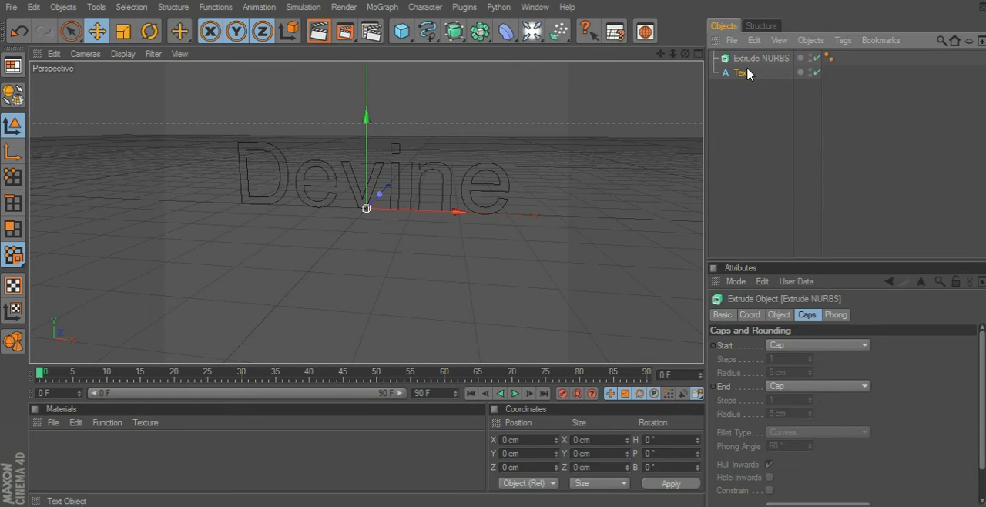
left_click_drag(747, 72, 756, 56)
left_click(714, 59)
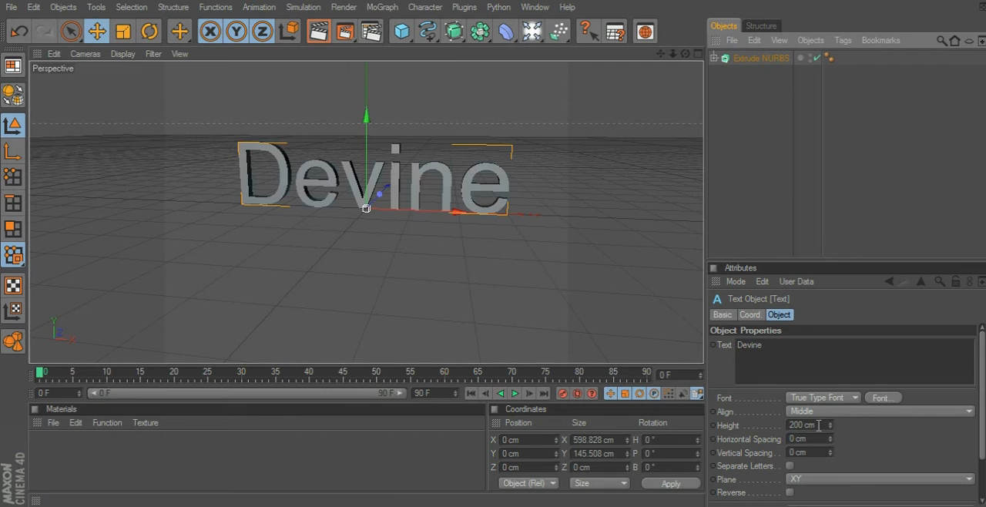
Set the Extrude NURBS cap type to Quadrangles with a regular grid 3 cm wide.
left_click(744, 59)
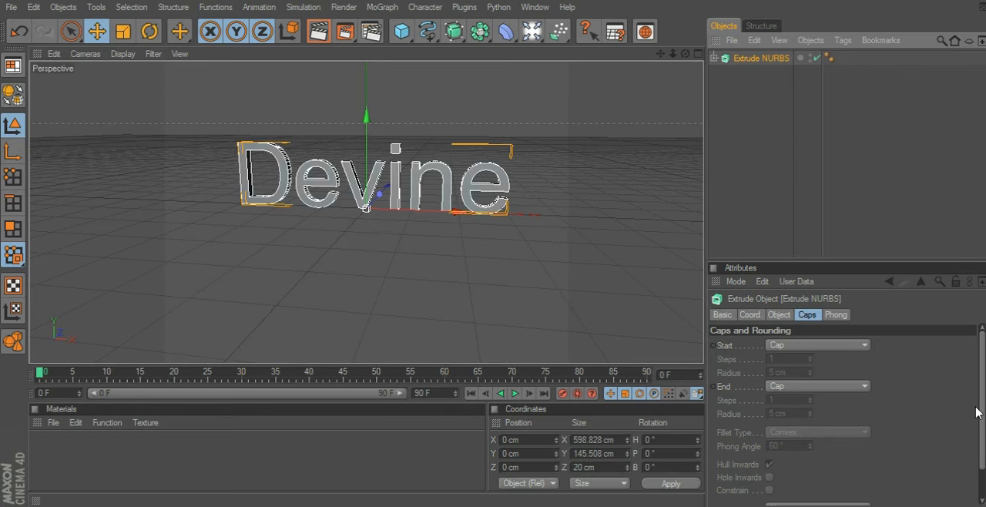
left_click_drag(980, 408, 981, 438)
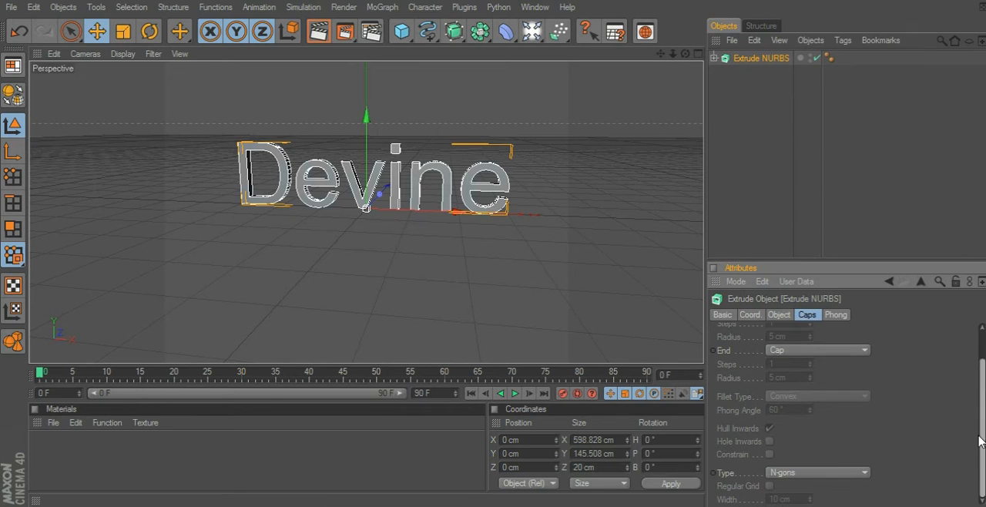
left_click(826, 473)
left_click(838, 445)
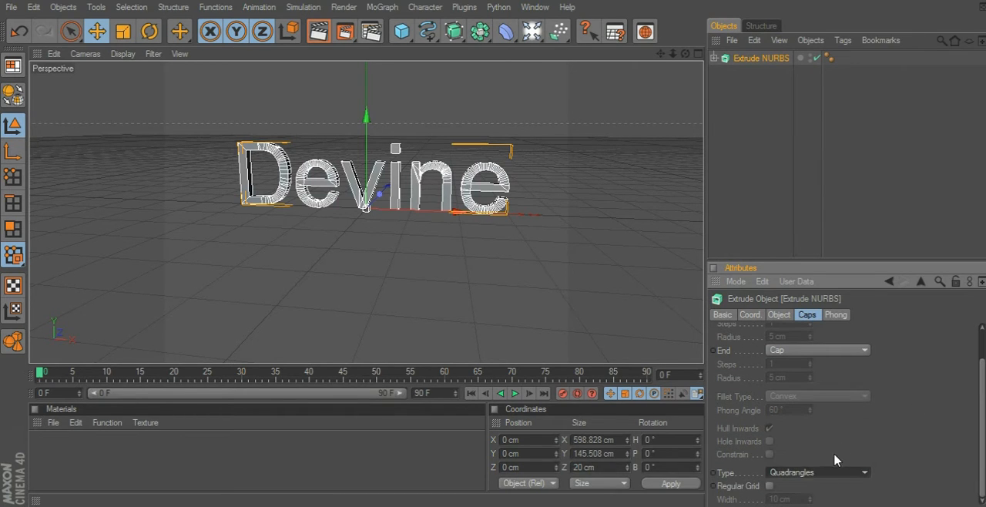
left_click(769, 485)
left_click(777, 500)
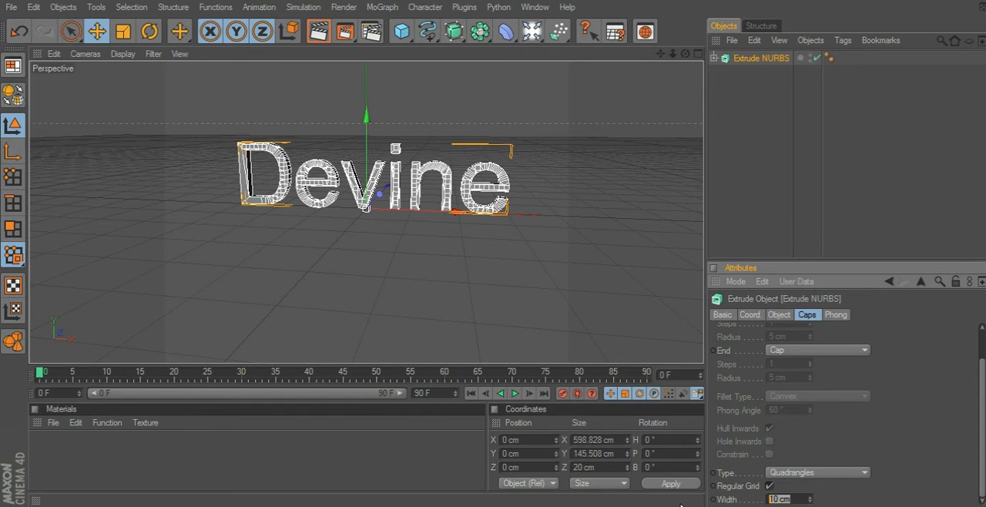
type("3")
key("Return")
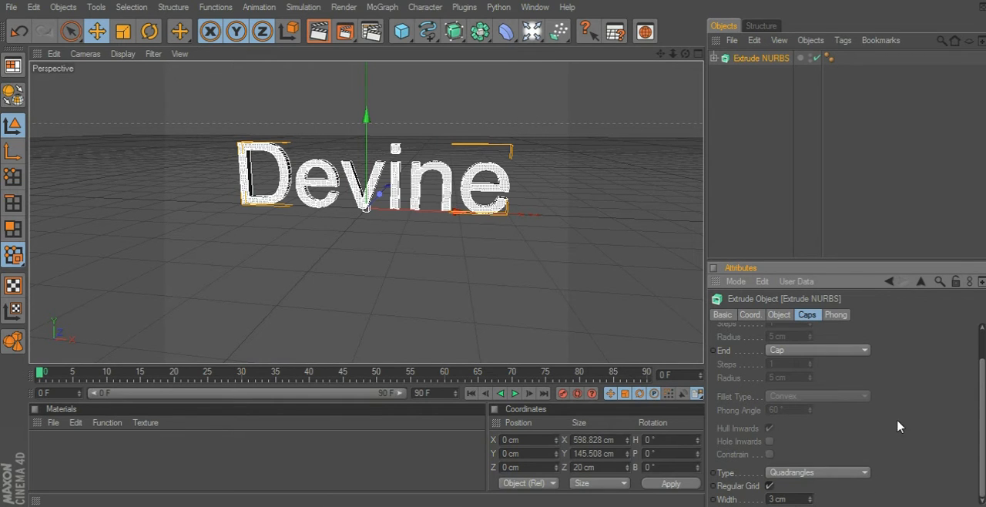
Add an Explosion FX deformer to the scene.
left_click_drag(984, 395, 984, 365)
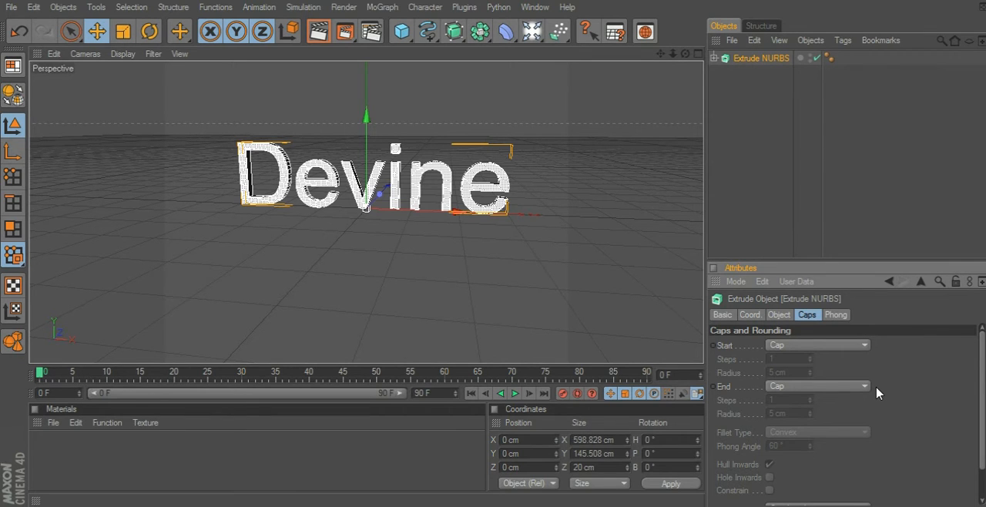
left_click(508, 35)
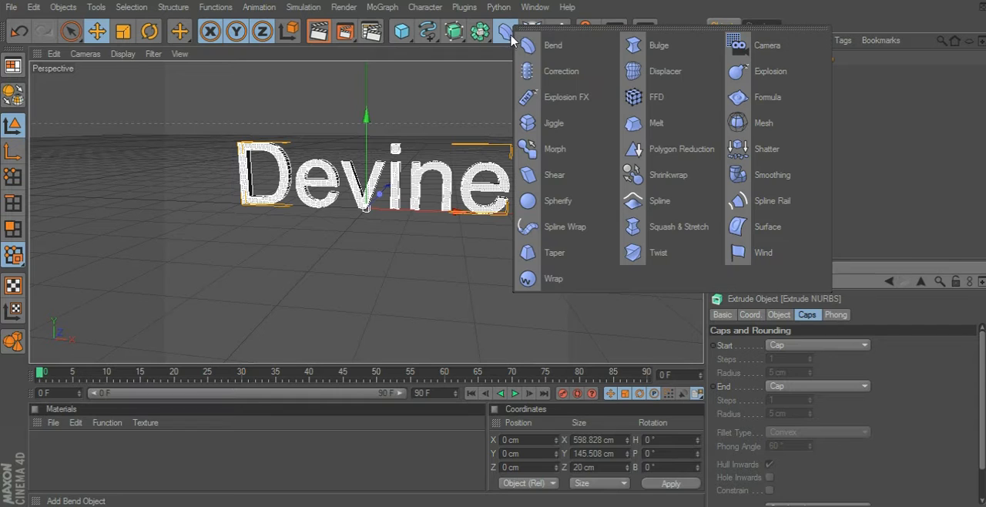
left_click(552, 98)
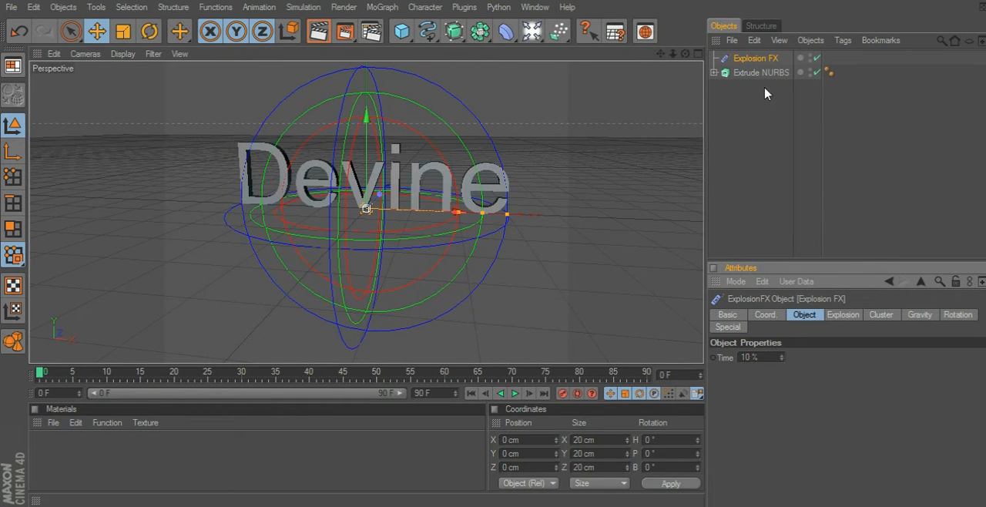
left_click_drag(755, 58, 763, 74)
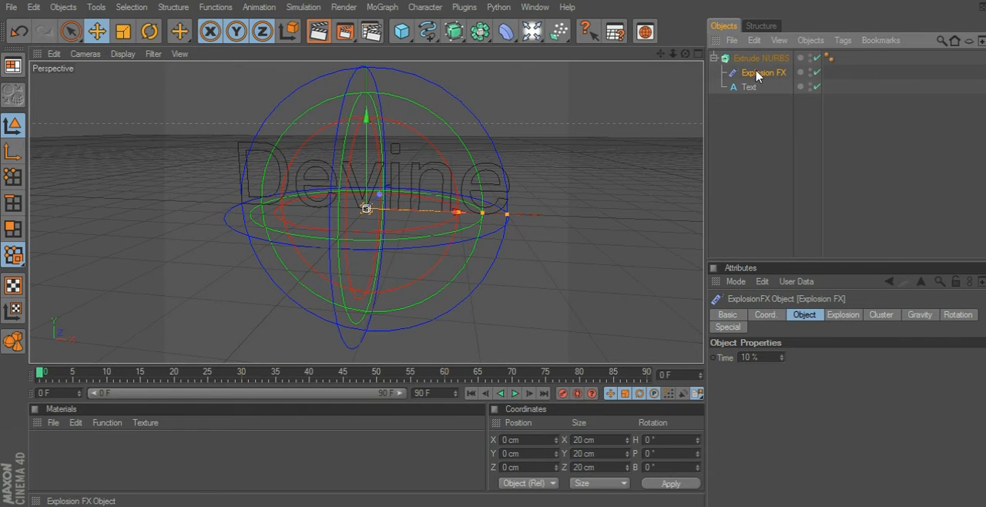
left_click_drag(757, 73, 768, 60)
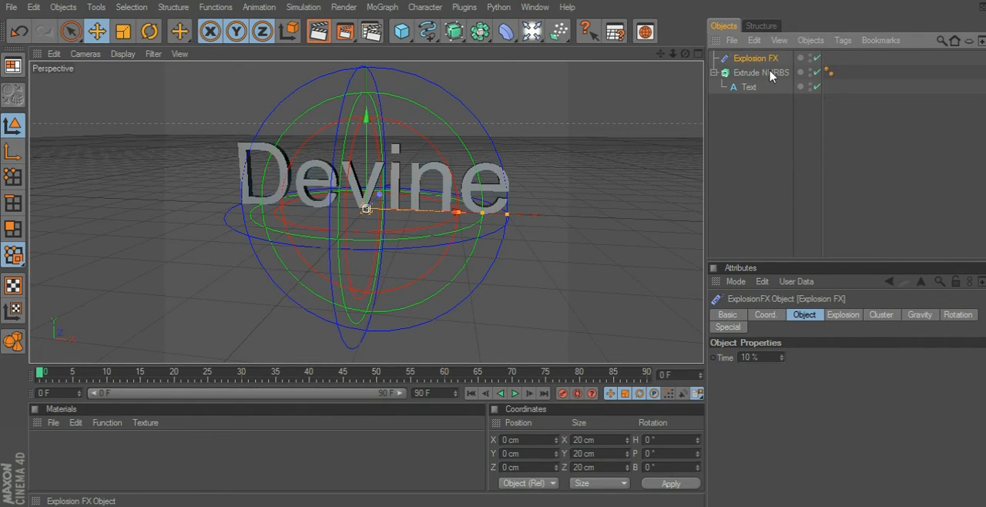
left_click(714, 72)
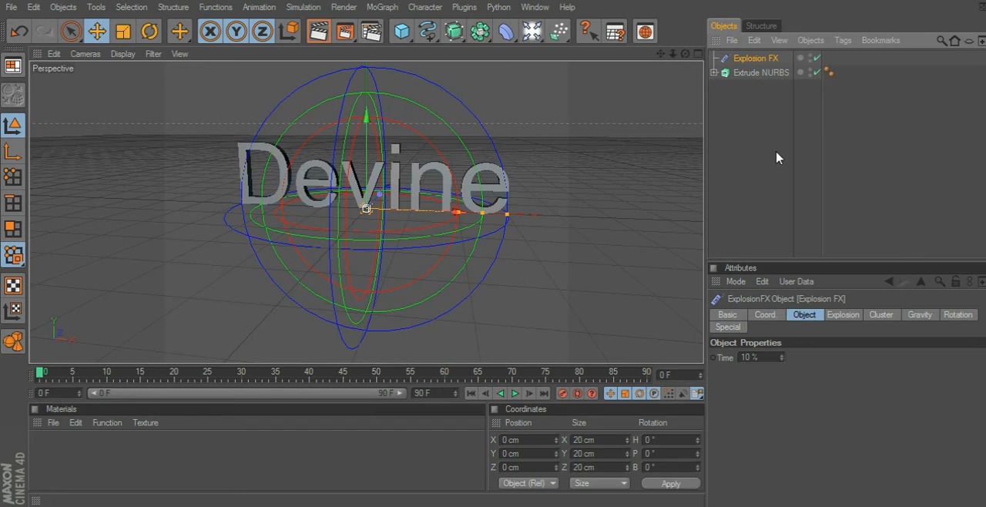
Group the Explosion FX and Extrude NURBS objects together under one null.
left_click(768, 74)
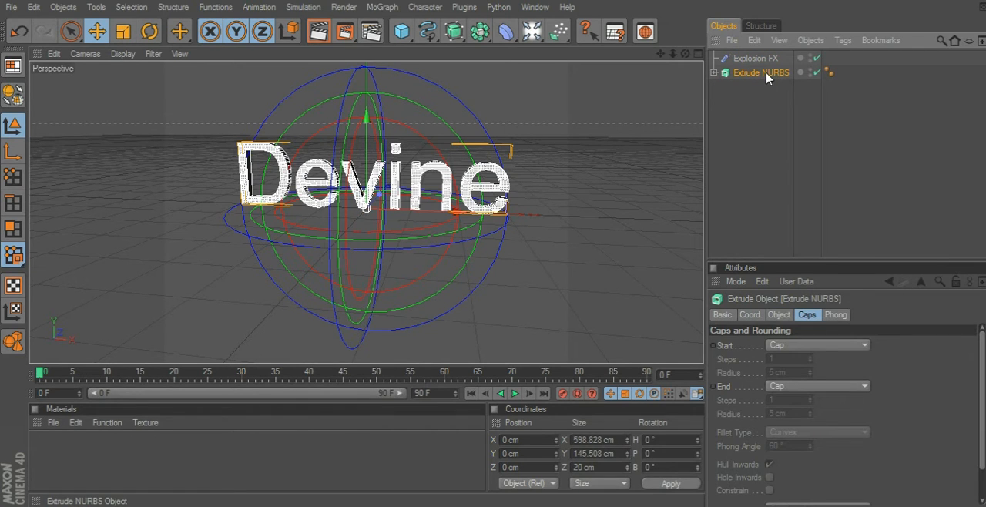
left_click(768, 61)
right_click(768, 62)
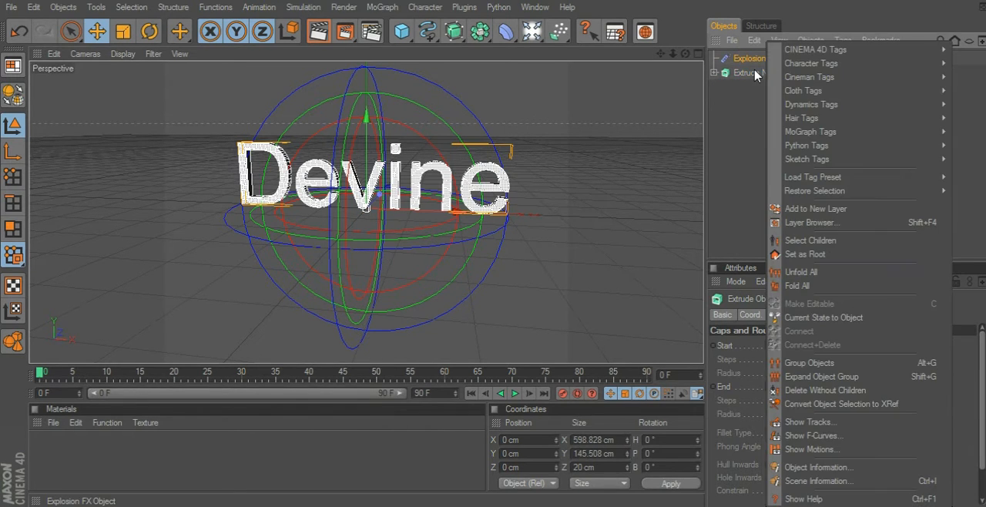
left_click(754, 75)
left_click(755, 73, "ctrl")
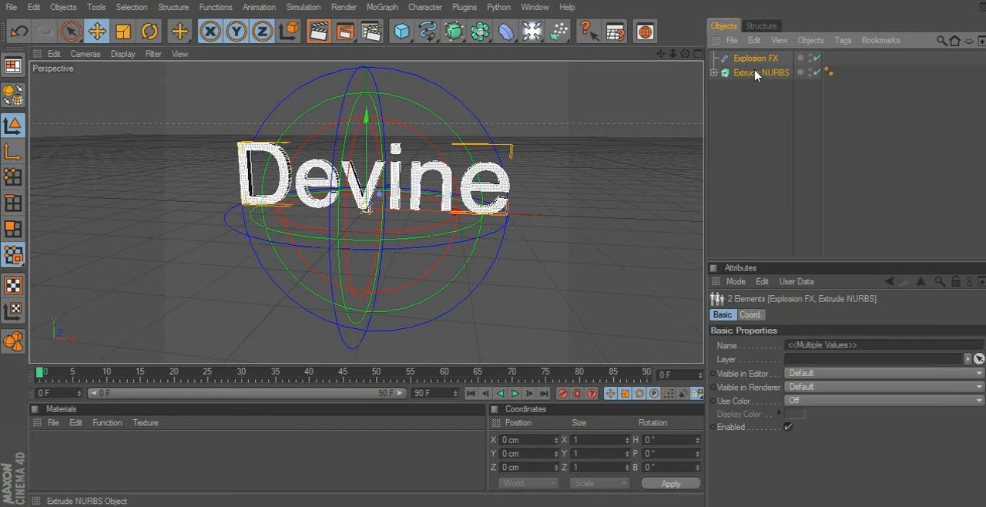
right_click(755, 74)
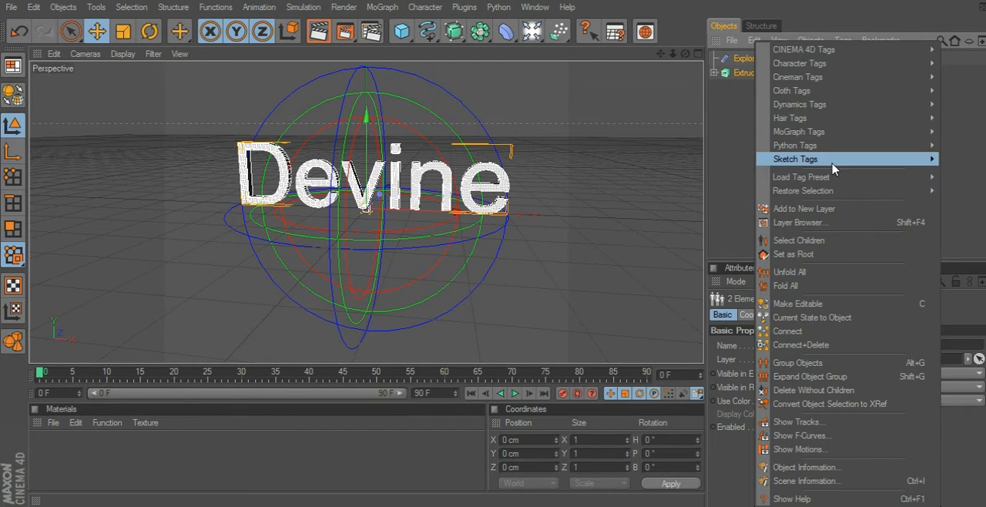
left_click(817, 362)
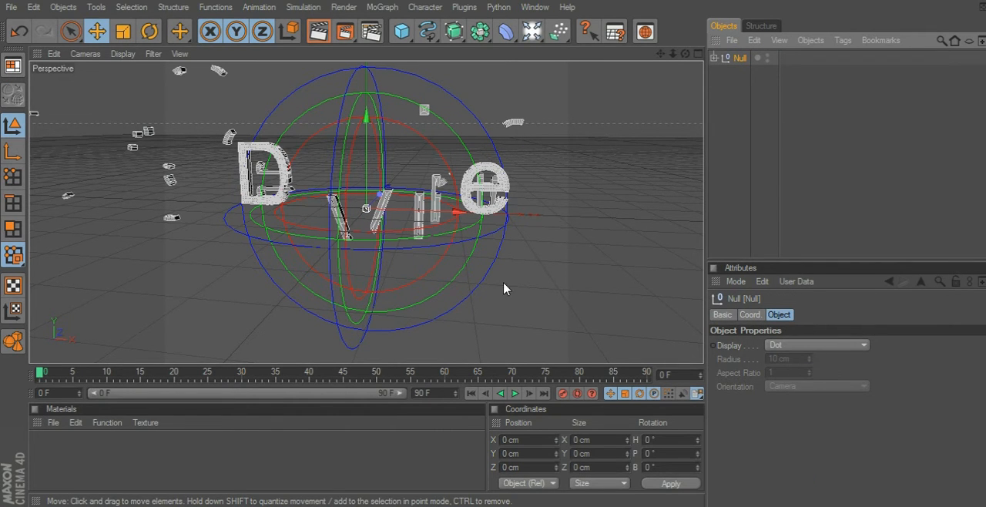
left_click(830, 209)
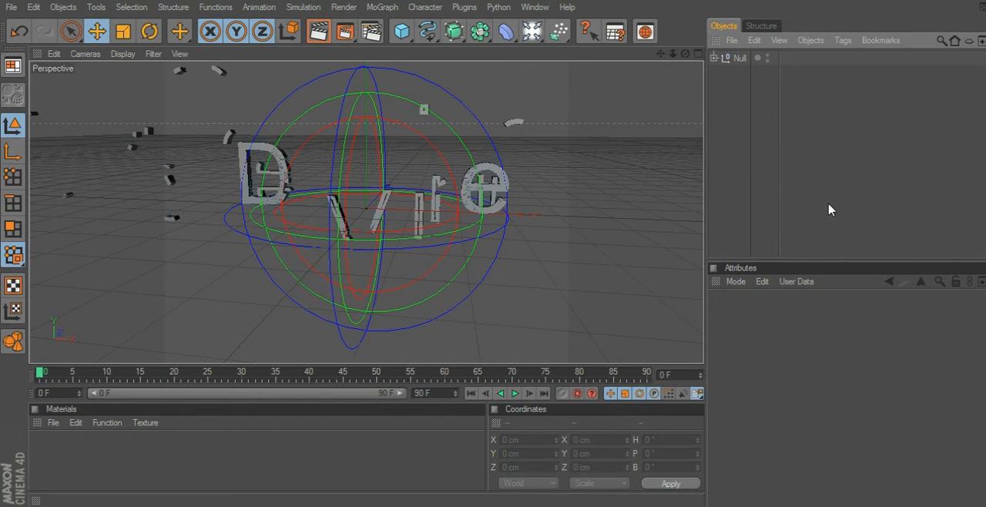
left_click(734, 65)
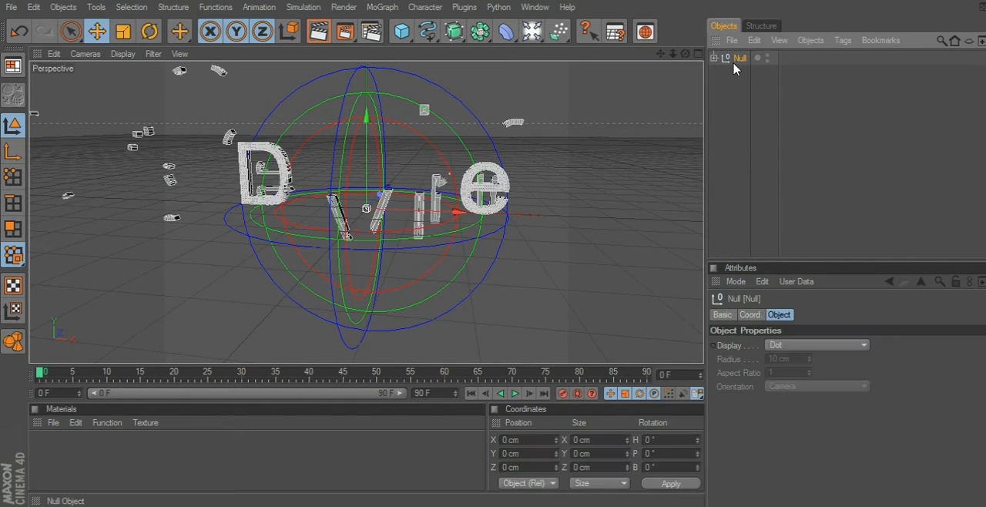
right_click(734, 69)
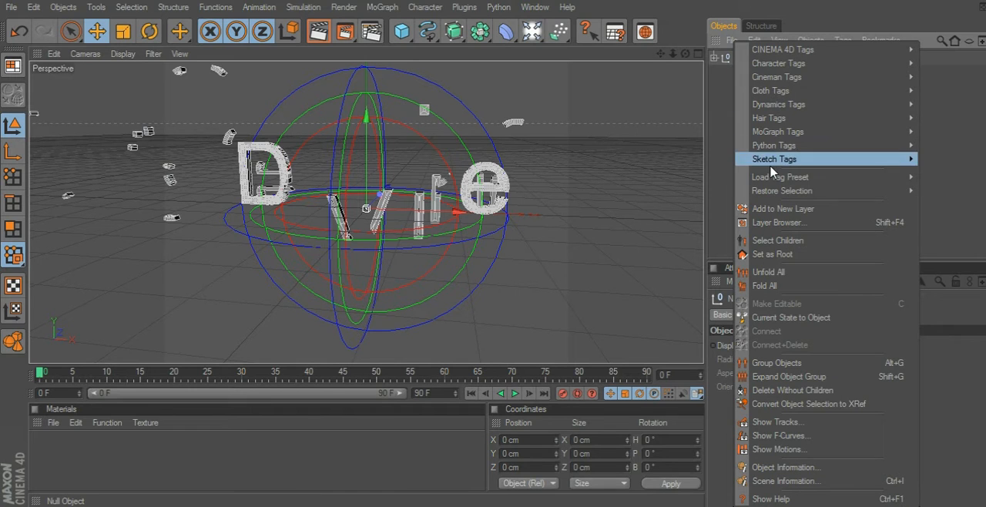
left_click(811, 362)
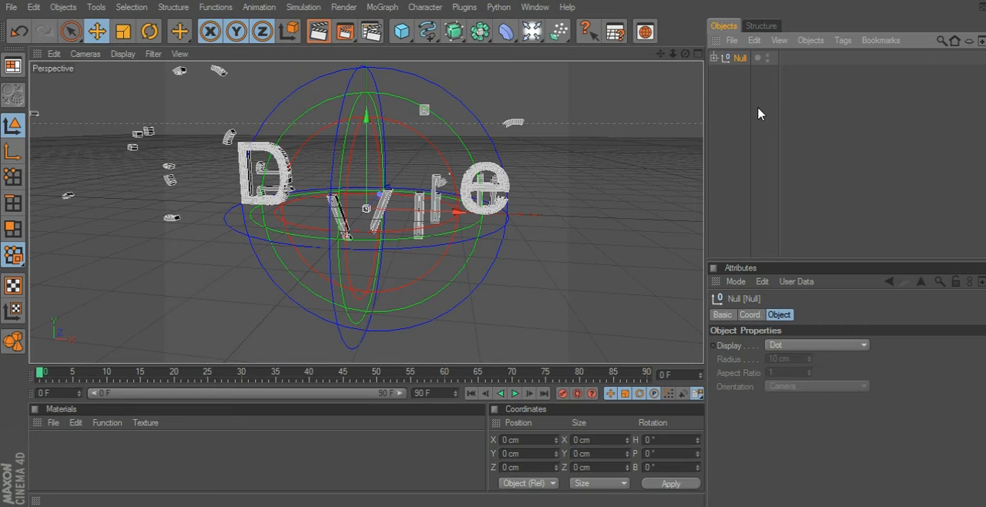
right_click(742, 59)
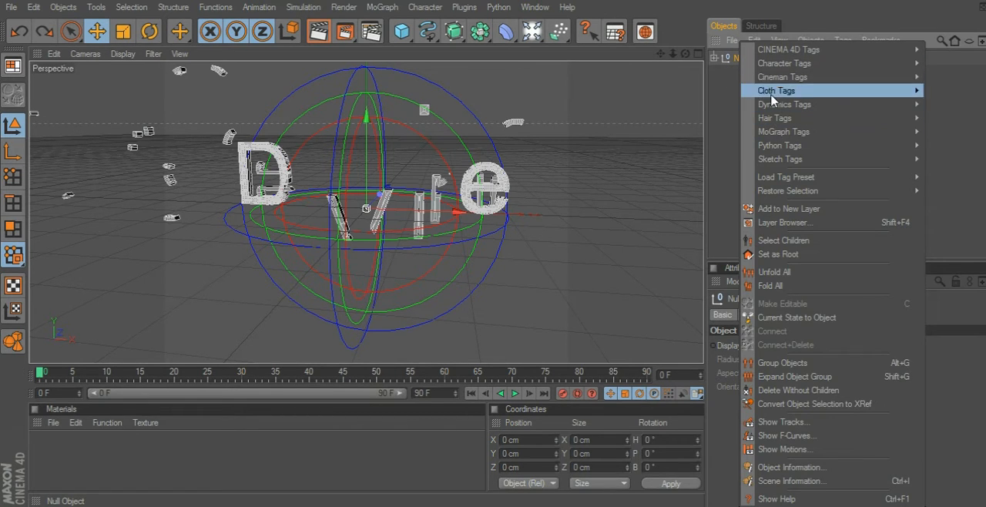
mouse_move(793, 190)
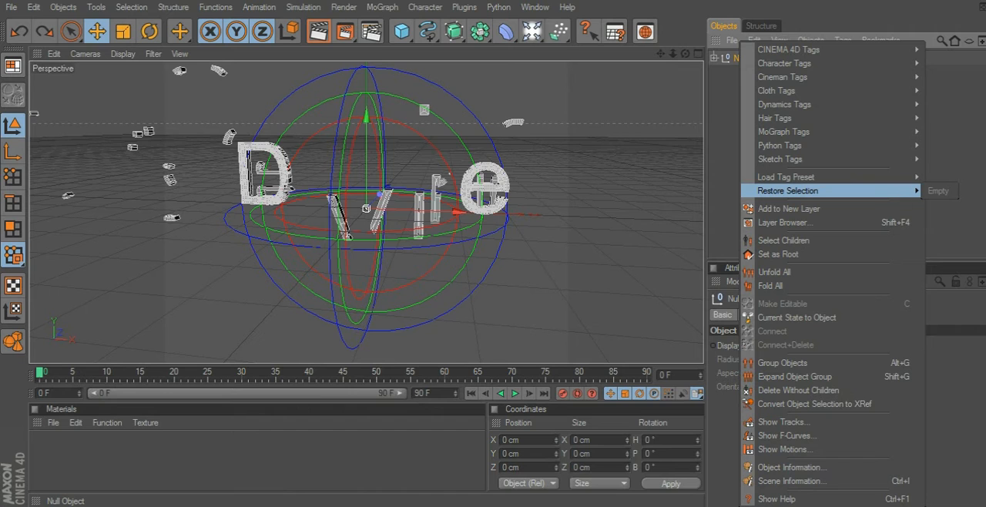
left_click(960, 228)
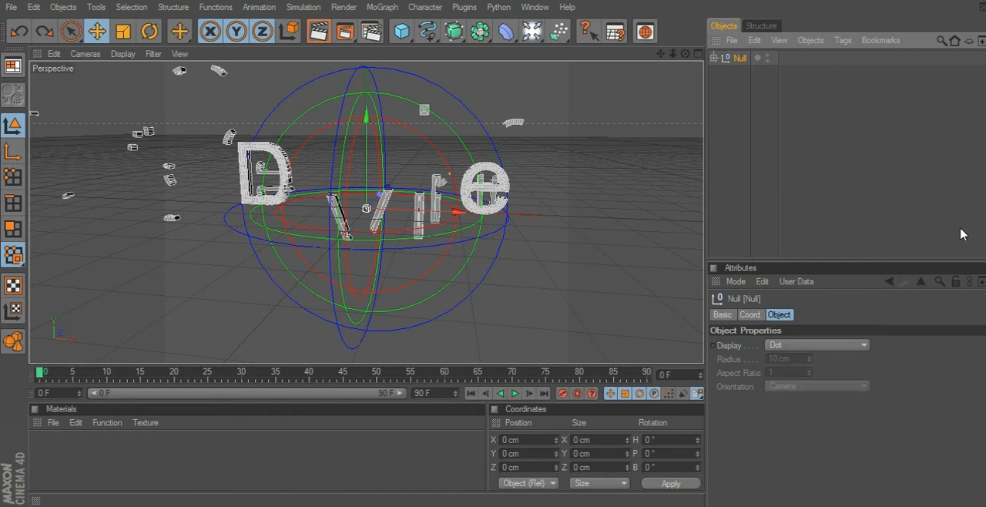
Set the time of the Explosion FX inside the null group to 8%.
left_click(715, 57)
left_click(729, 73)
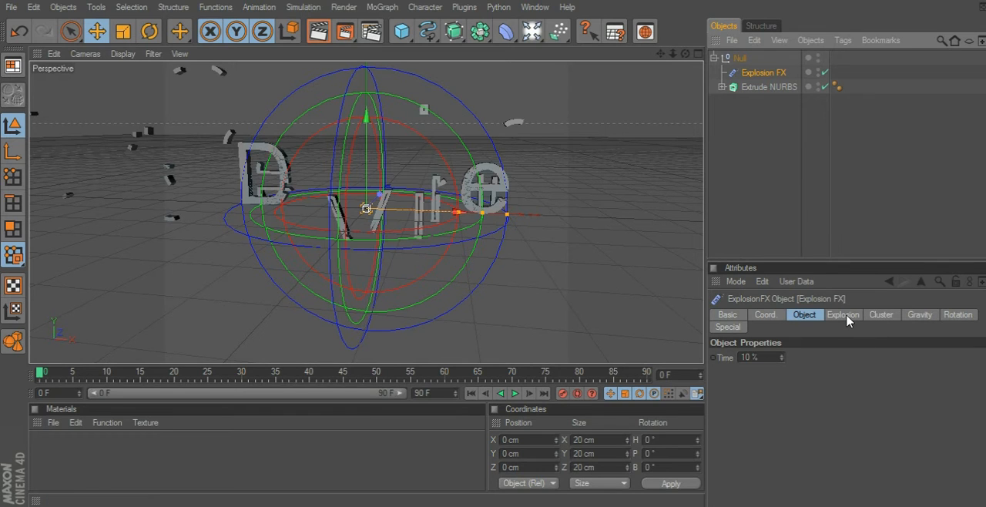
left_click(756, 357)
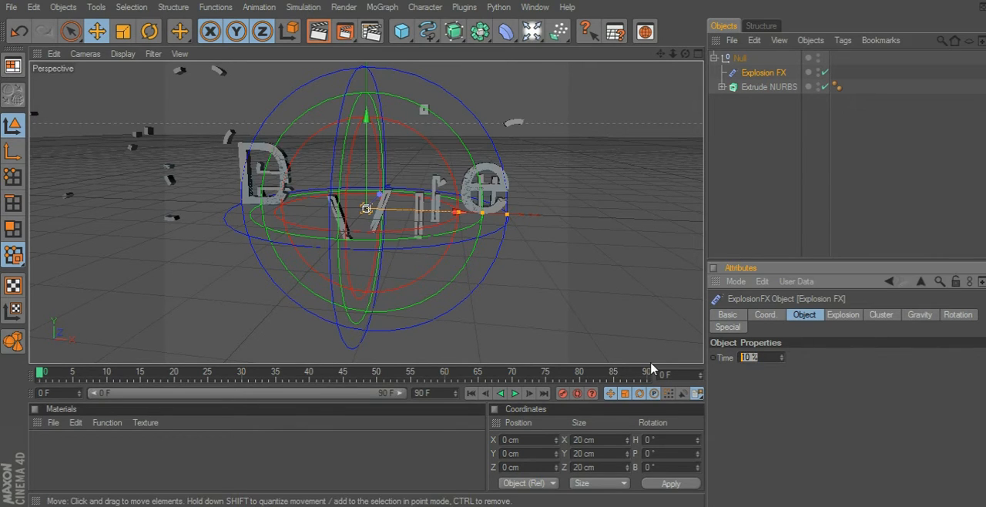
type("8")
key("Return")
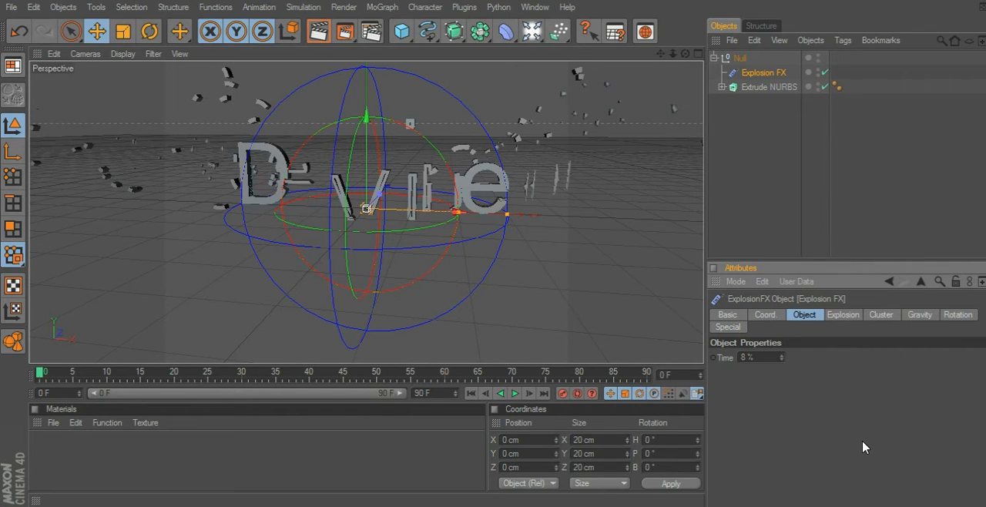
Set the explosion strength of the Explosion FX to 47.
left_click(842, 316)
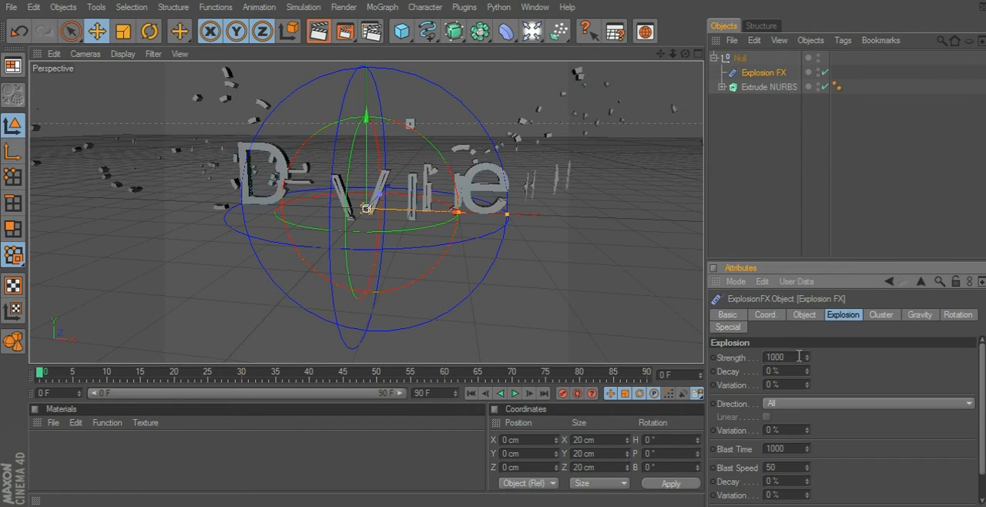
left_click(774, 358)
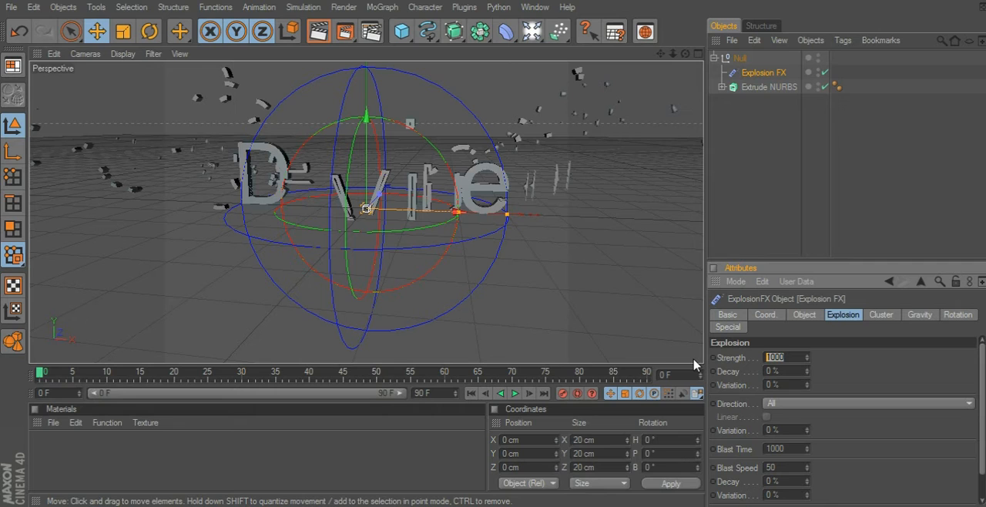
type("47")
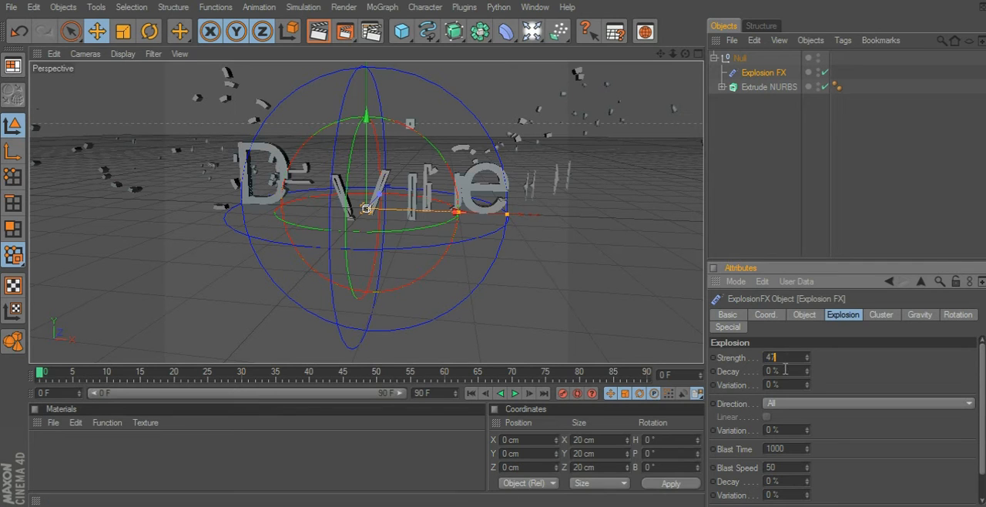
key("Tab")
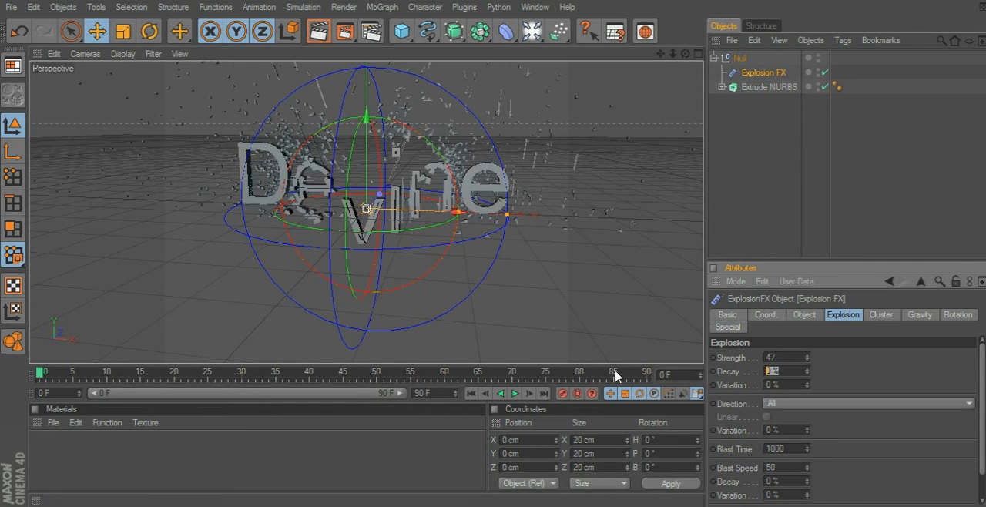
Set the Explosion FX explosion strength's decay to 25% and its variation to 22%.
type("25")
key("Tab")
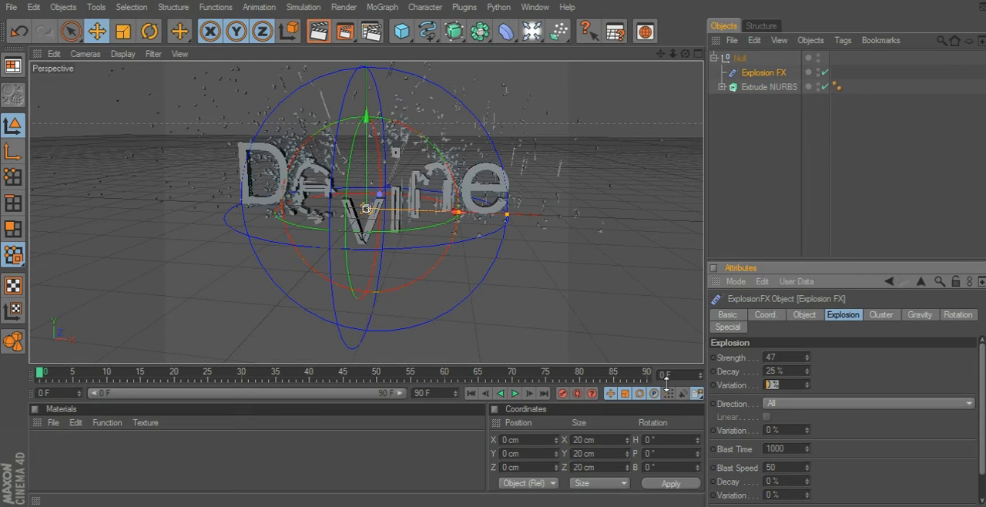
type("22")
Set the blast time of the Explosion FX to 330.
left_click_drag(979, 422, 980, 446)
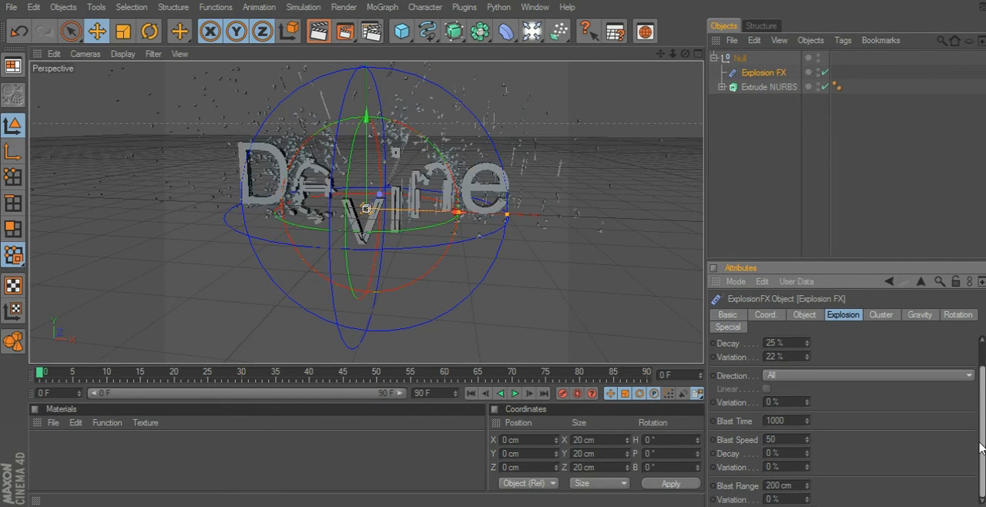
left_click(781, 401)
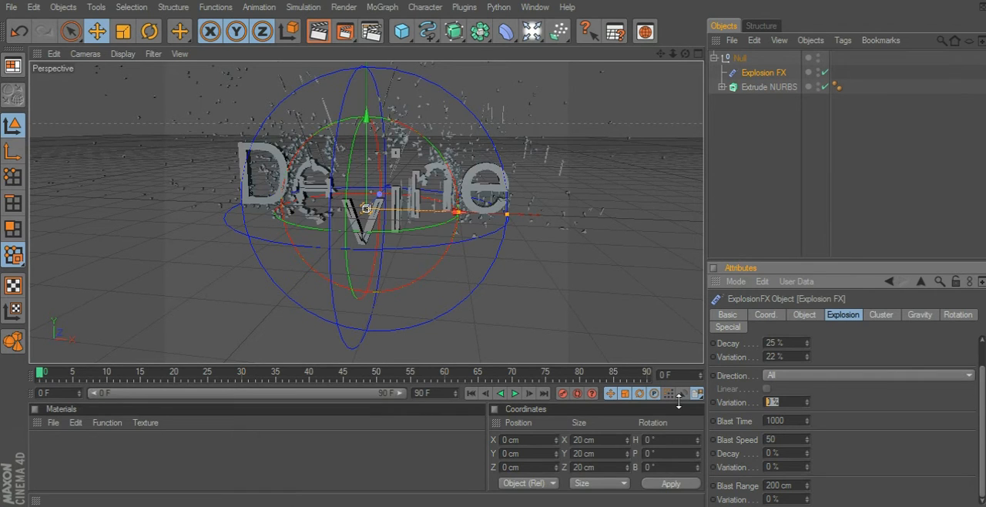
key("Tab")
type("330")
key("Return")
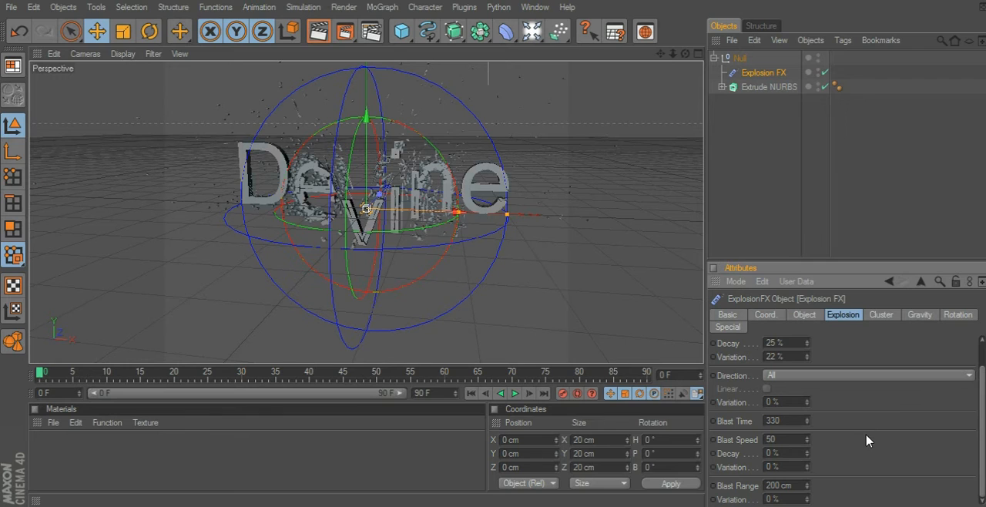
Set the blast speed of the Explosion FX to 60 and reduce it to 55.
double_click(770, 439)
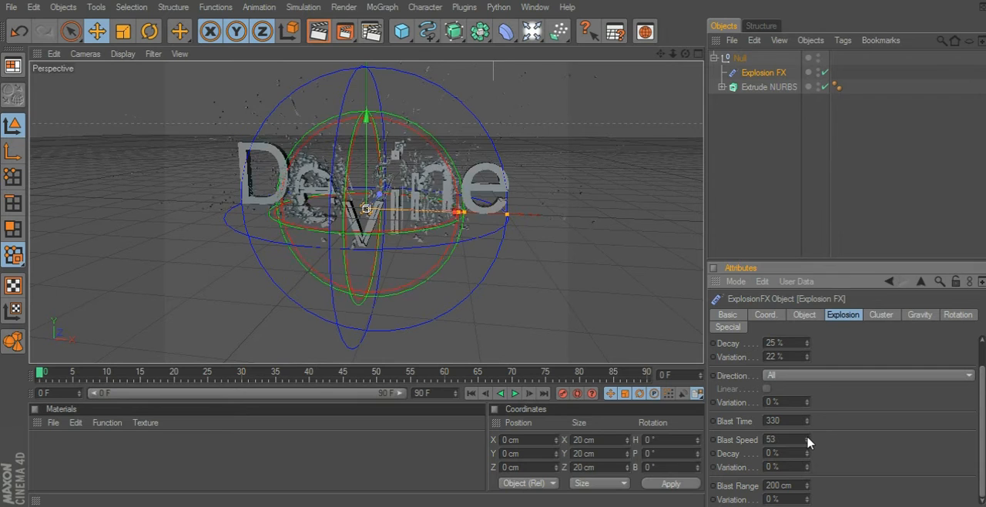
type("60")
key("Return")
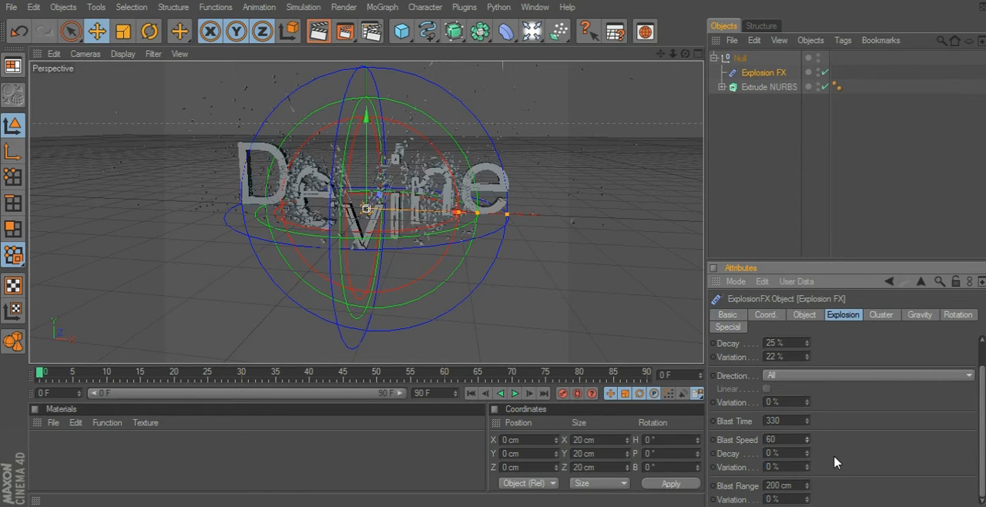
left_click(807, 442)
left_click(806, 443)
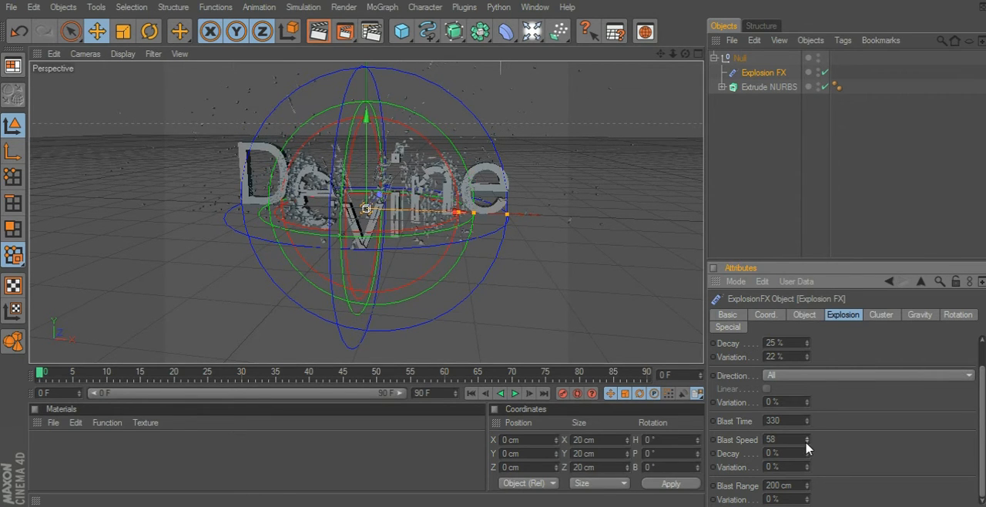
left_click(807, 443)
left_click(806, 443)
left_click(806, 443)
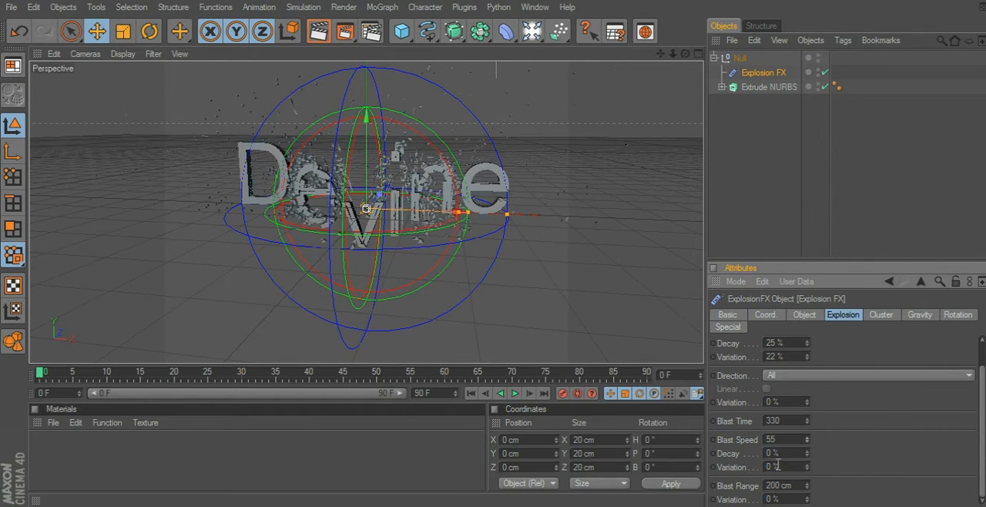
Set the blast speed's decay to 6% and its variation to 35%.
double_click(773, 453)
type("6")
key("Return")
double_click(772, 467)
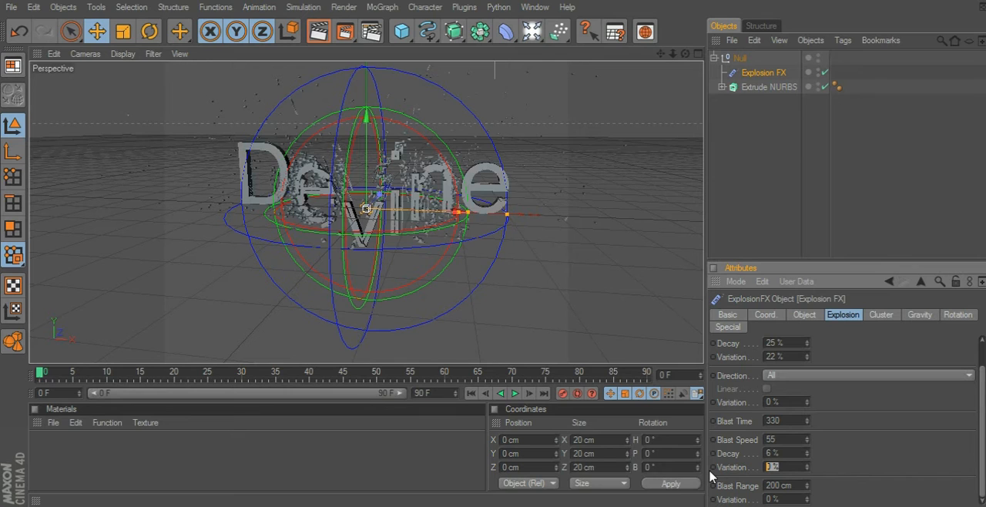
left_click(881, 439)
left_click(806, 471)
left_click(806, 471)
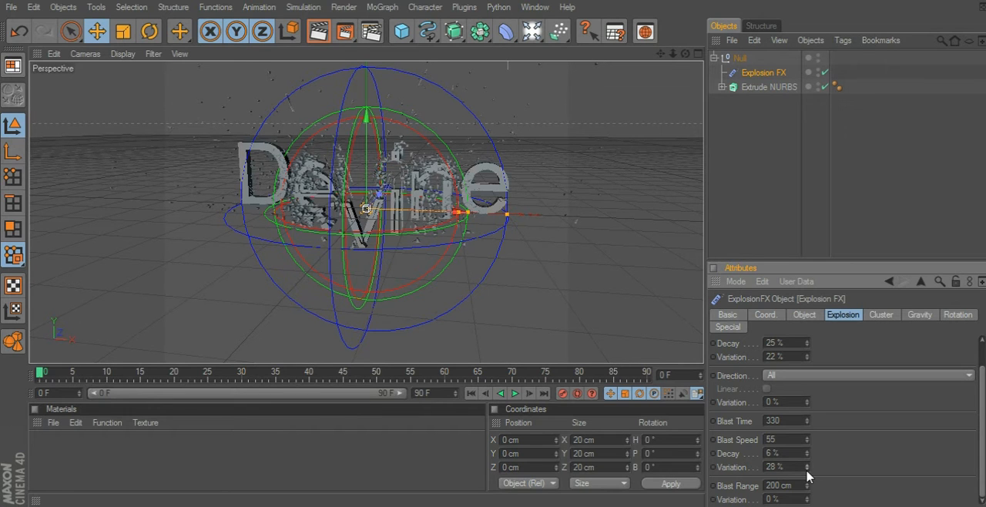
left_click(807, 471)
left_click(806, 471)
left_click(806, 471)
left_click(807, 470)
left_click_drag(807, 466, 808, 468)
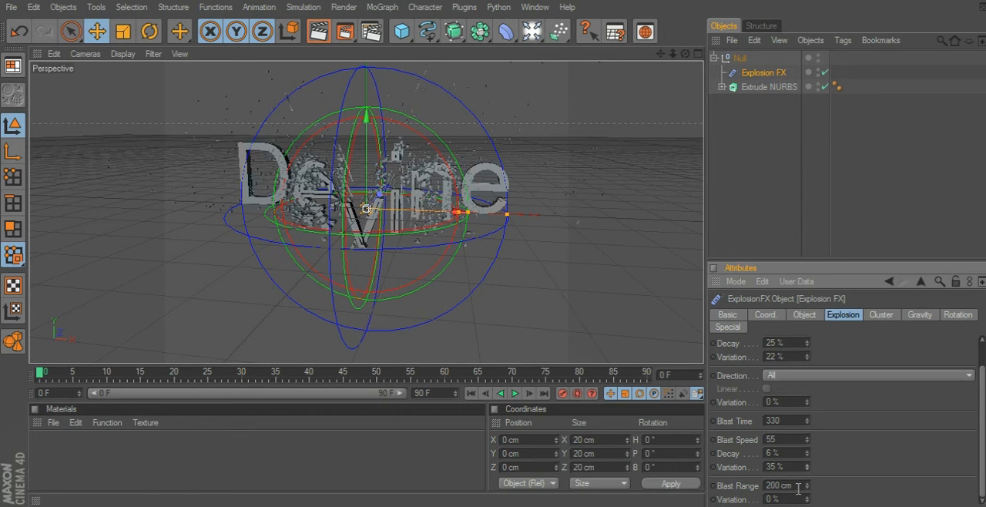
Set the blast range of the Explosion FX to 420 cm and the range variation to 30%.
left_click_drag(799, 486, 714, 487)
type("400")
key("Return")
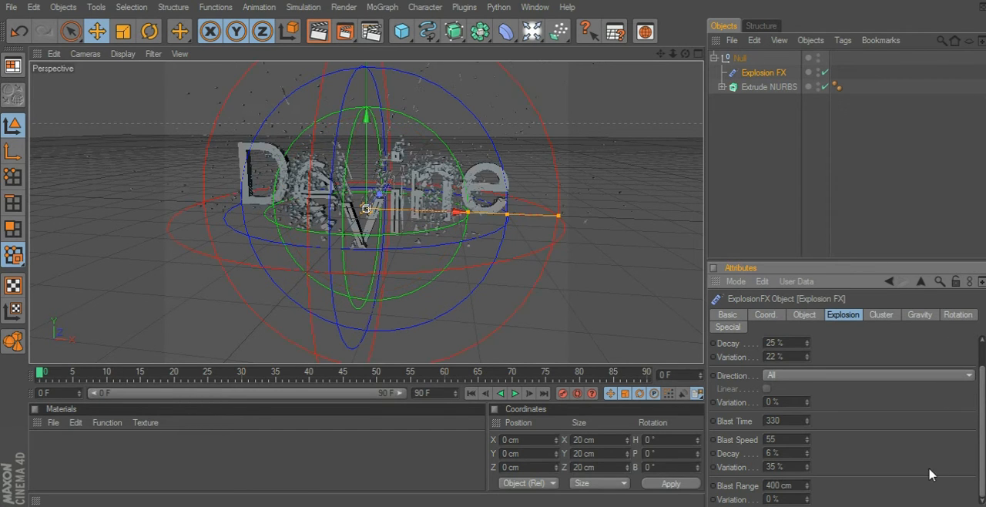
double_click(778, 485)
type("420")
key("Return")
left_click(774, 499)
type("30")
left_click(848, 461)
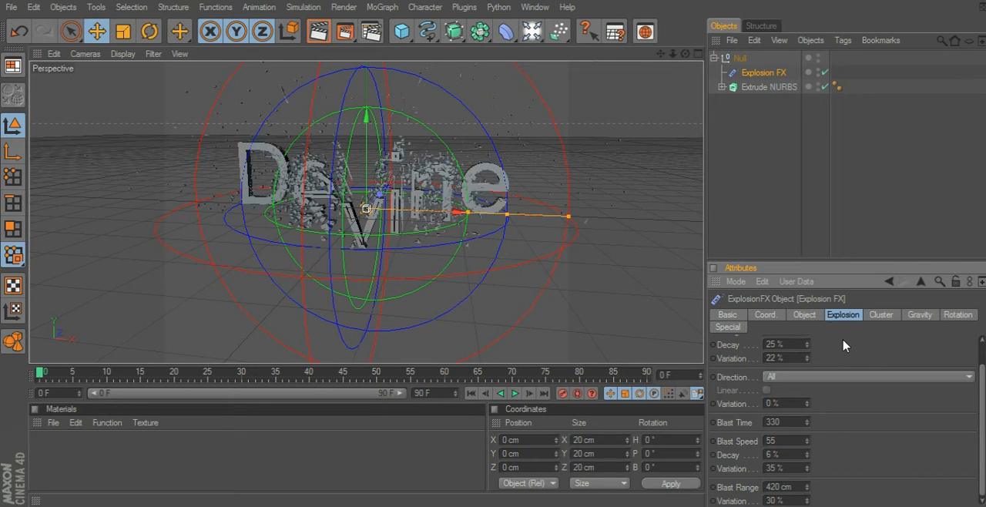
Set the cluster thickness of the Explosion FX to 7 cm.
left_click(874, 319)
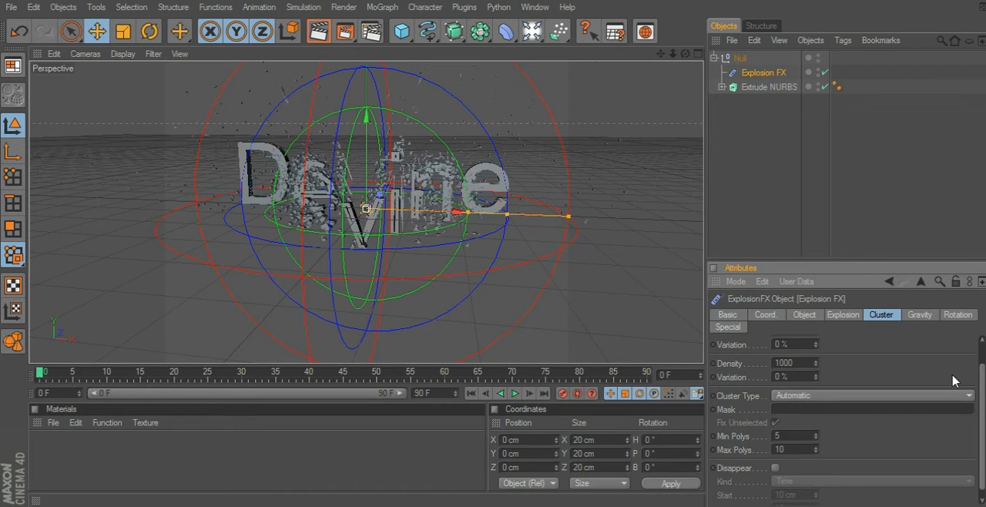
left_click_drag(980, 389, 982, 360)
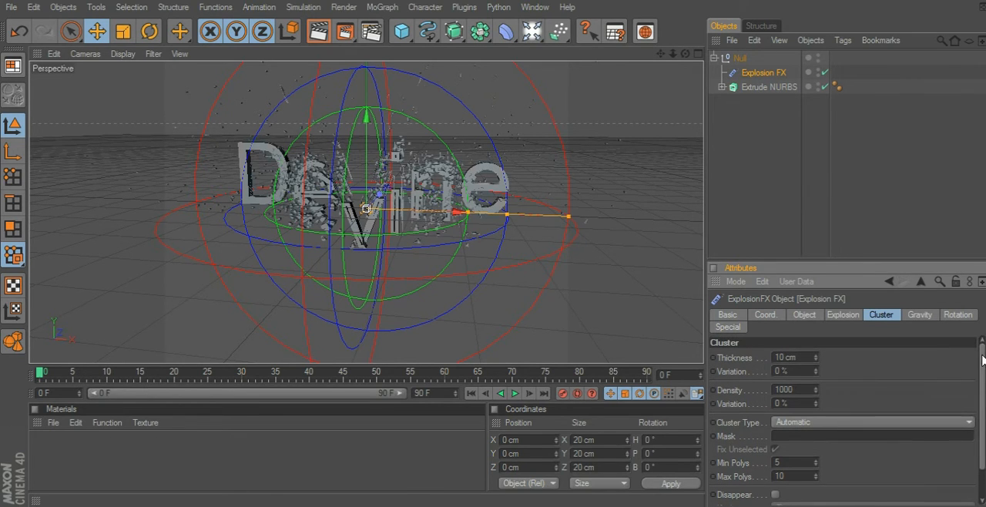
left_click(799, 356)
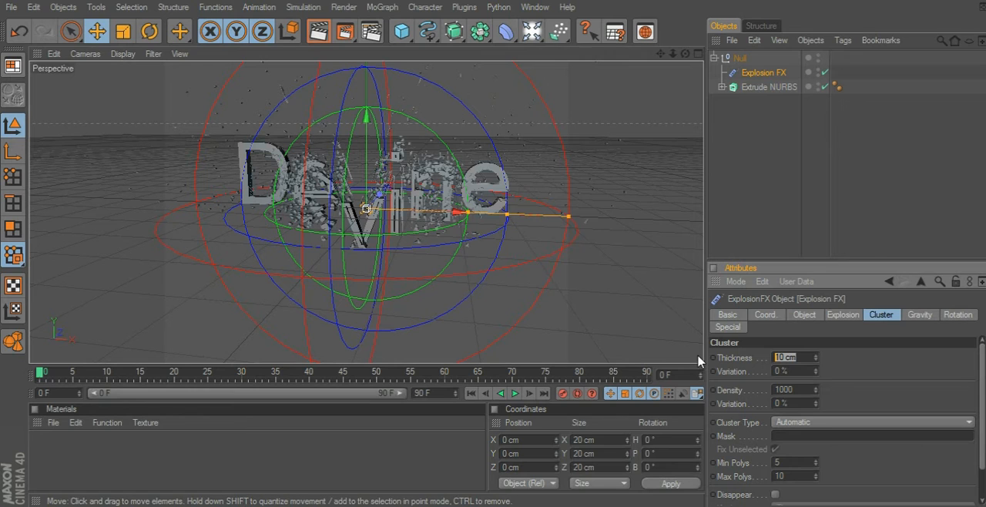
type("5")
key("Return")
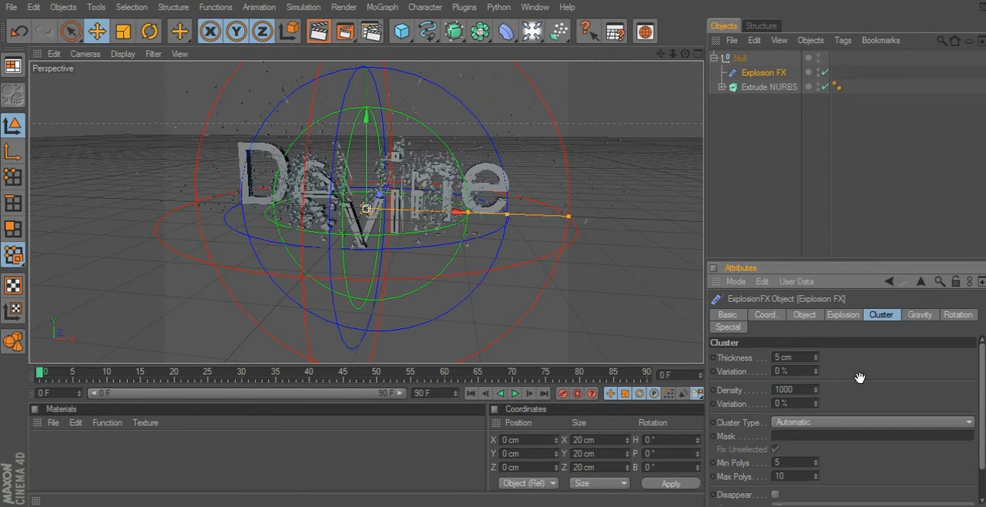
left_click(817, 356)
left_click(816, 357)
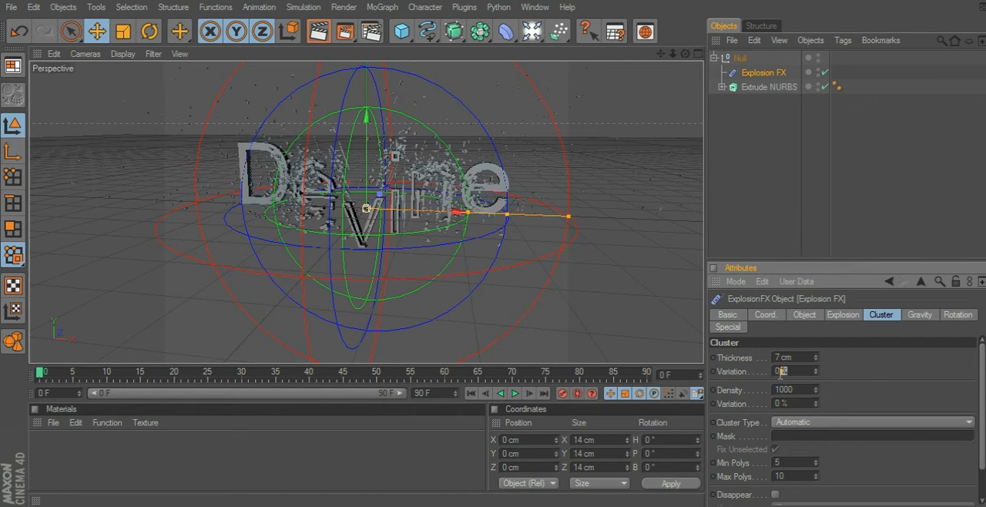
Try a cluster density of 1110 and a maximum of 12 polygons per cluster.
double_click(774, 372)
left_click(802, 388)
key("Return")
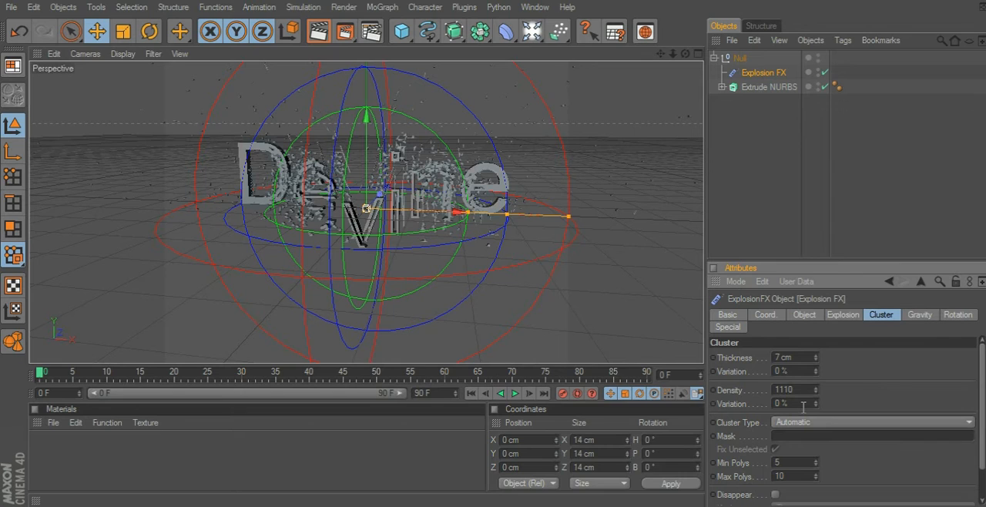
left_click(816, 474)
left_click(817, 474)
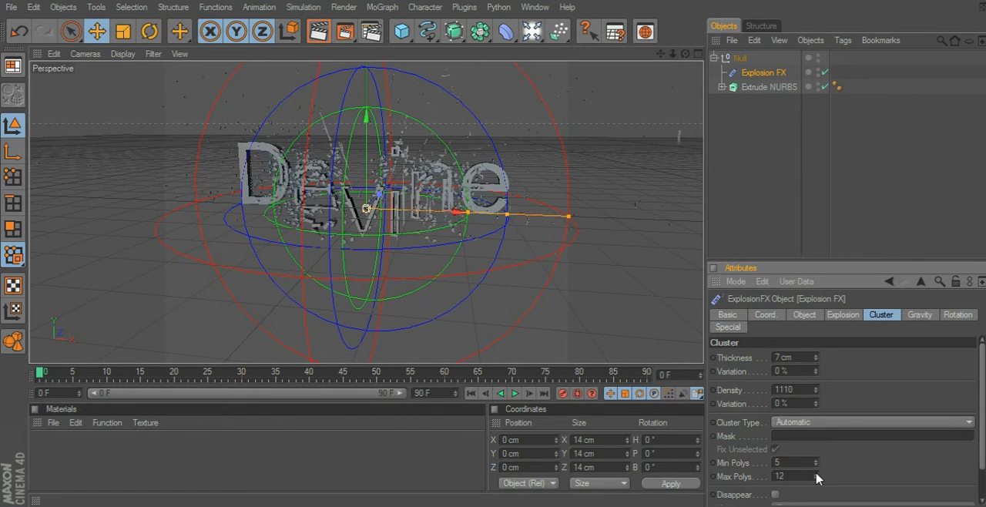
Undo the last changes to the cluster density and the maximum polygon number.
key("ctrl+z")
key("ctrl+z")
key("ctrl+z")
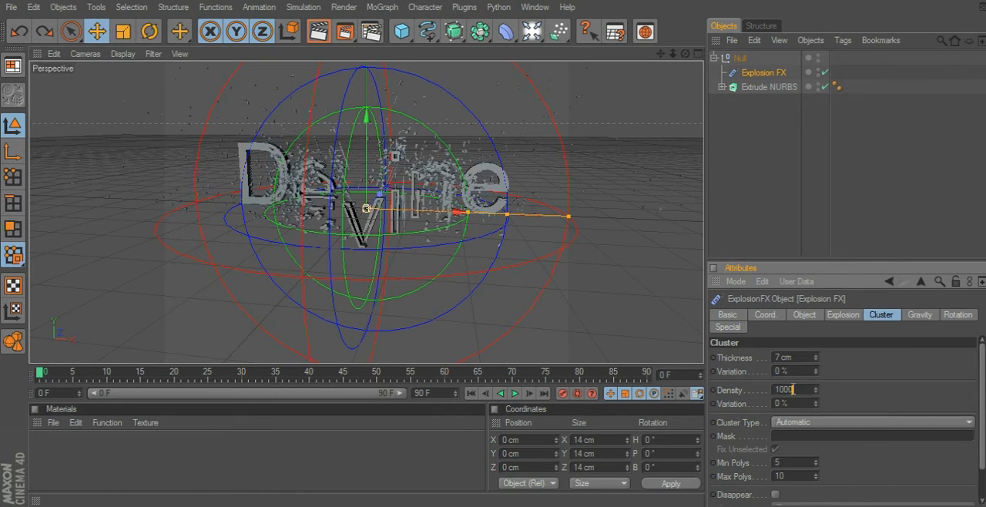
Set the cluster density of the Explosion FX to 1100.
left_click_drag(792, 389, 782, 389)
type("1100")
key("Return")
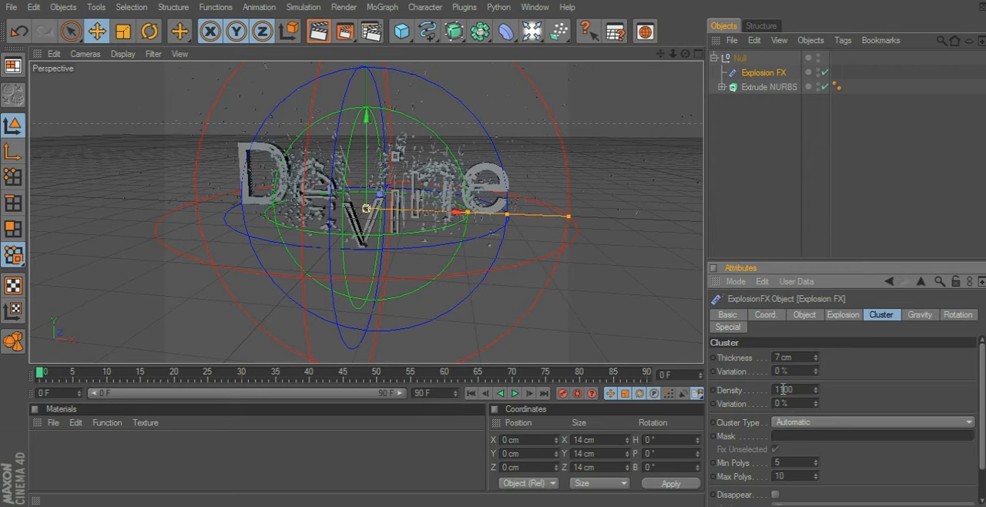
scroll(976, 435, "down", 2)
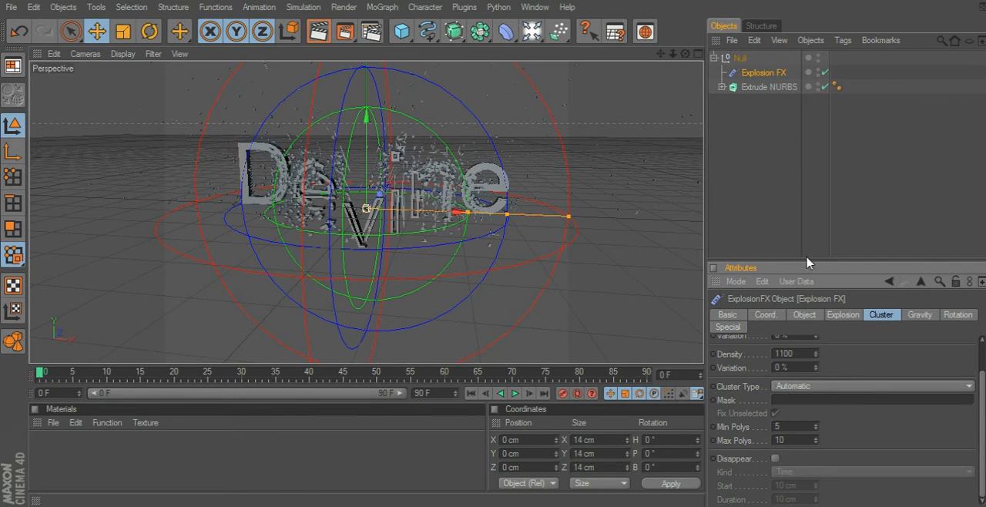
Set the gravity acceleration of the Explosion FX to 0, and undo and redo the change to compare the effect.
left_click(918, 316)
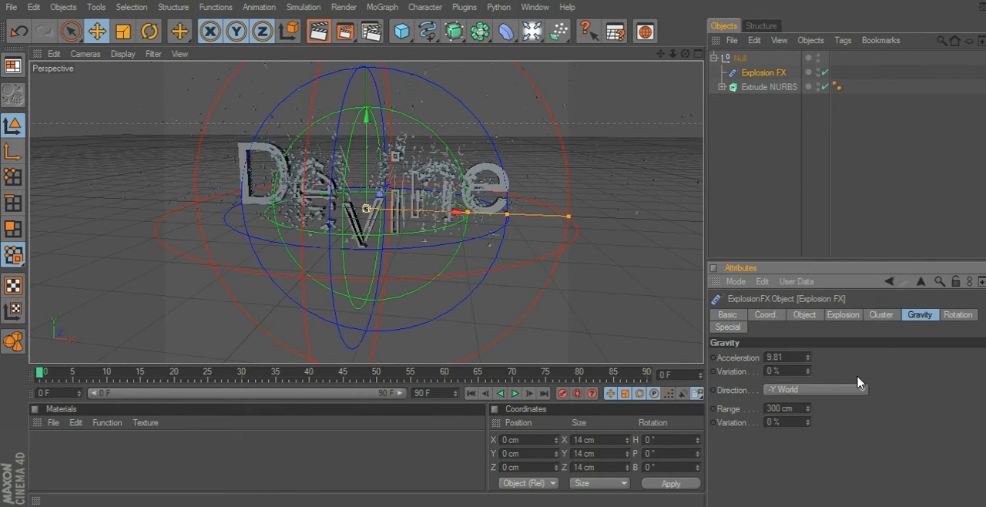
left_click_drag(801, 353, 748, 349)
type("0")
key("Return")
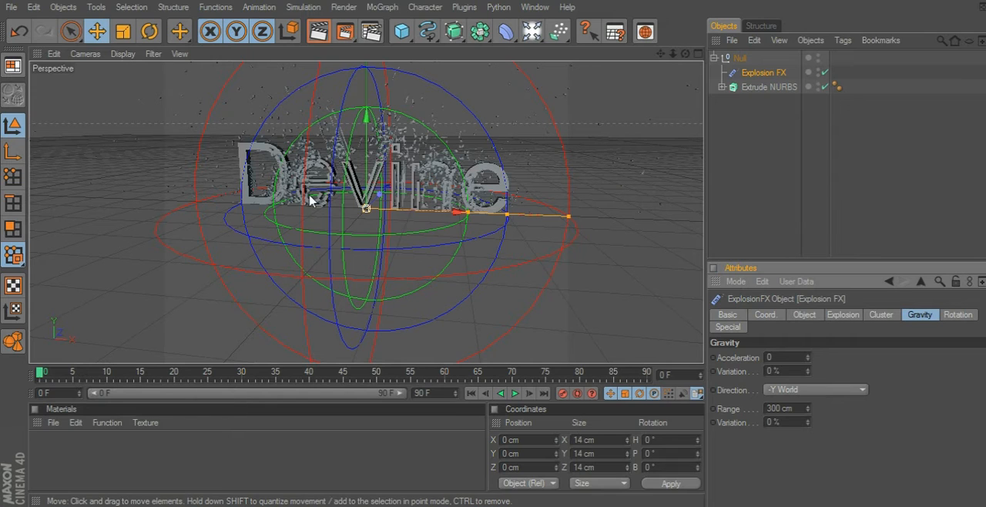
key("ctrl+z")
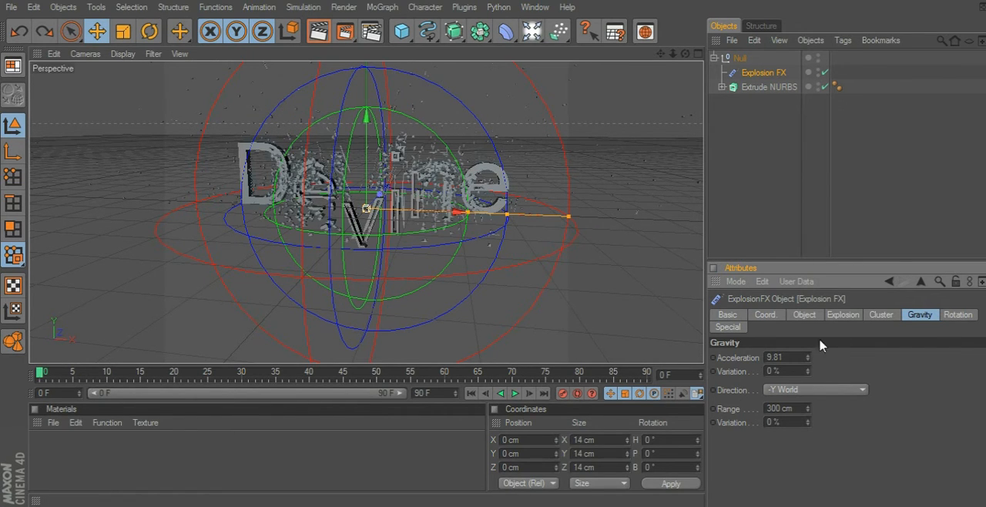
left_click(39, 33)
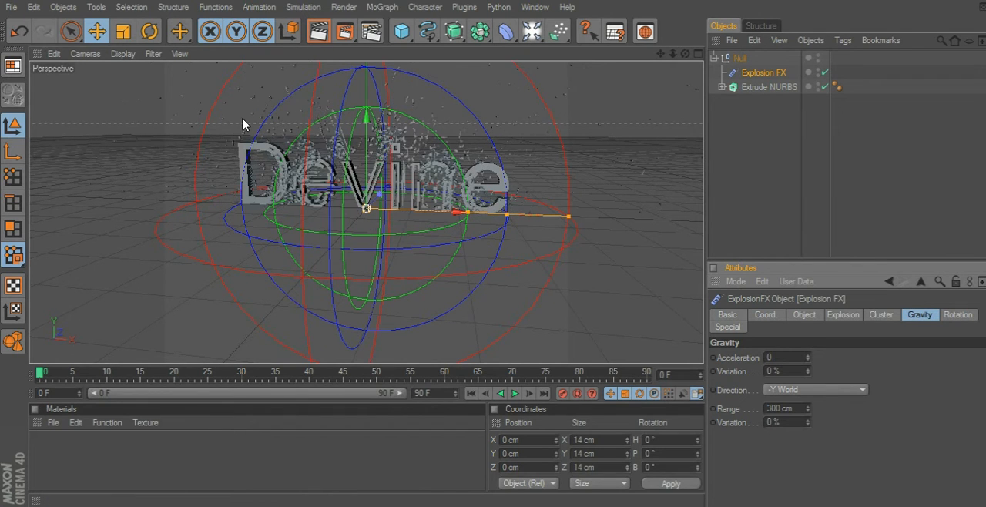
Keep the gravity direction at -Y World and set the gravity range to 0 cm.
left_click(815, 392)
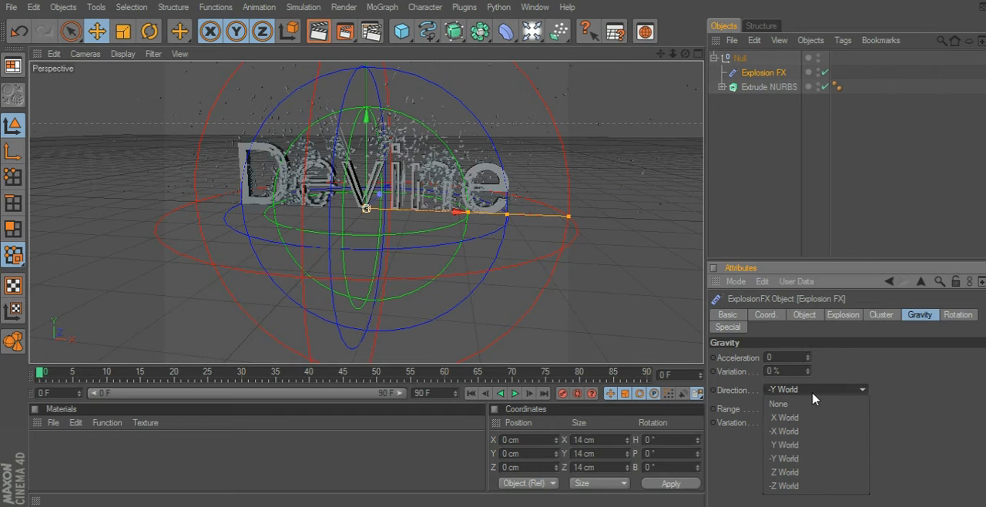
left_click(814, 395)
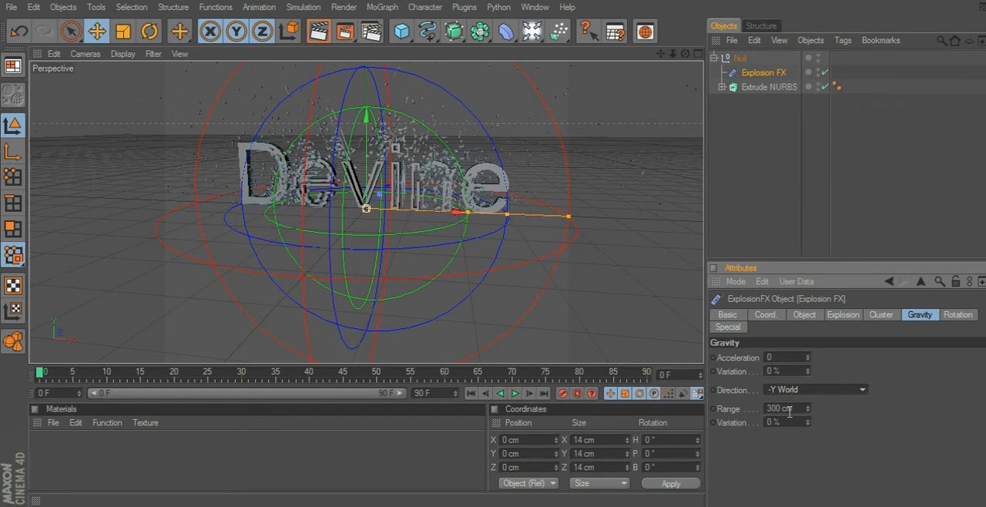
left_click(796, 409)
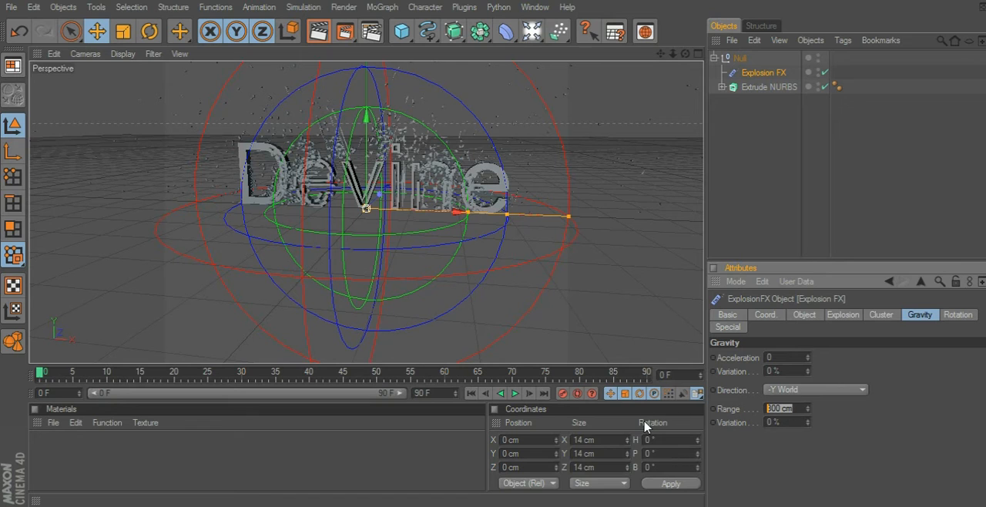
type("0")
key("Return")
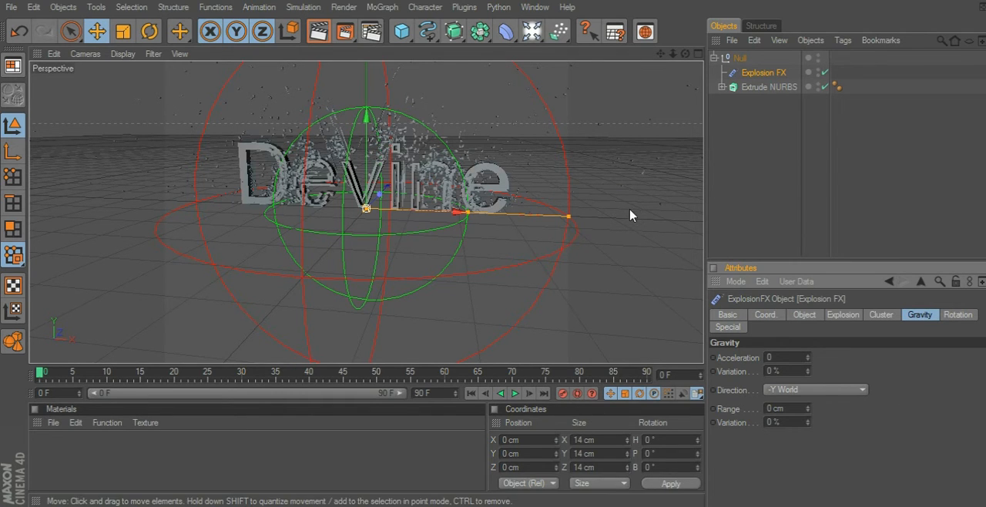
Add a plane primitive and place it below the collapsed null group in the object hierarchy.
left_click(531, 30)
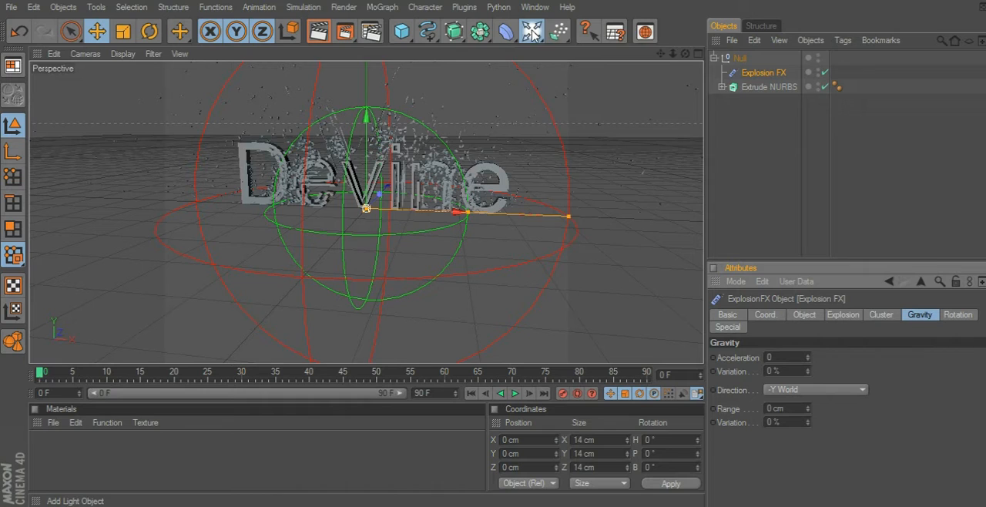
left_click(404, 29)
left_click_drag(404, 29, 527, 81)
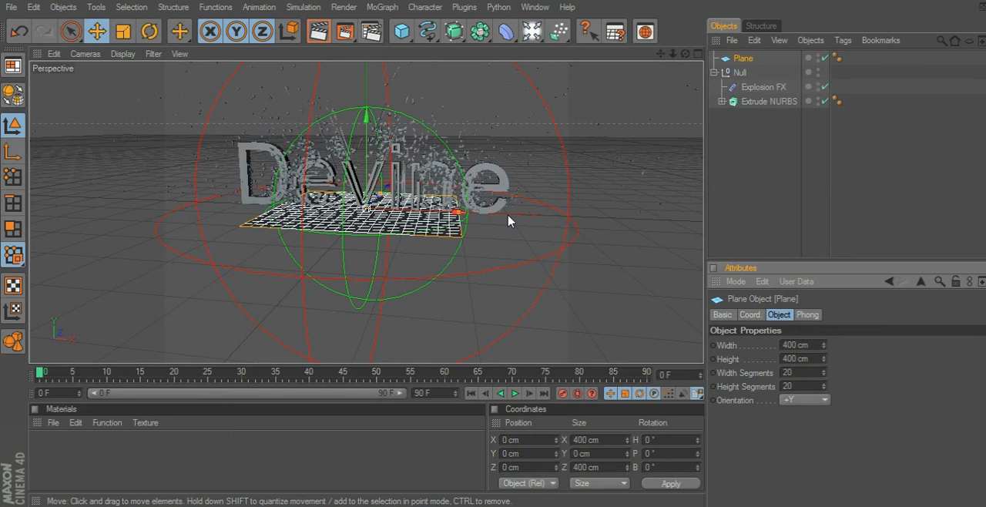
left_click(714, 71)
left_click_drag(739, 59, 729, 97)
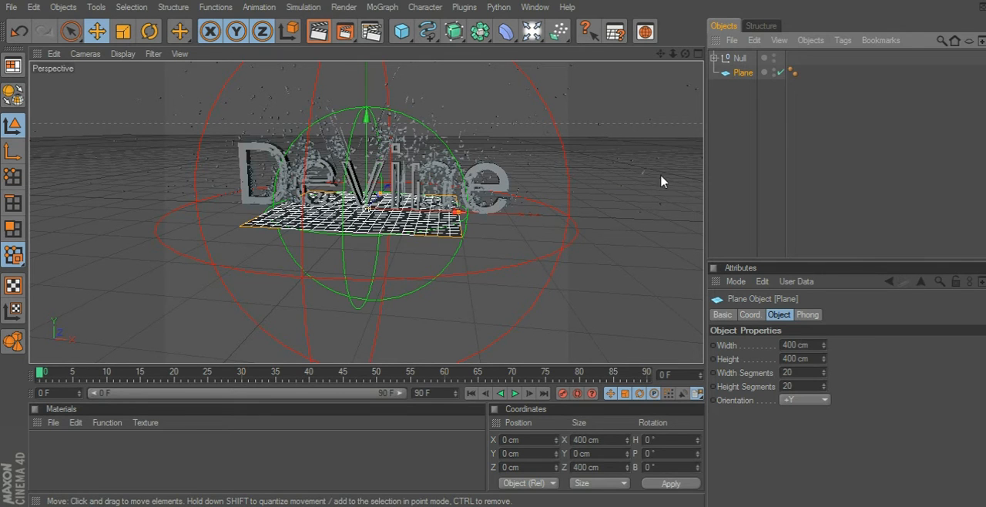
Set the plane's X and Z sizes to 999999999 cm.
left_click(601, 443)
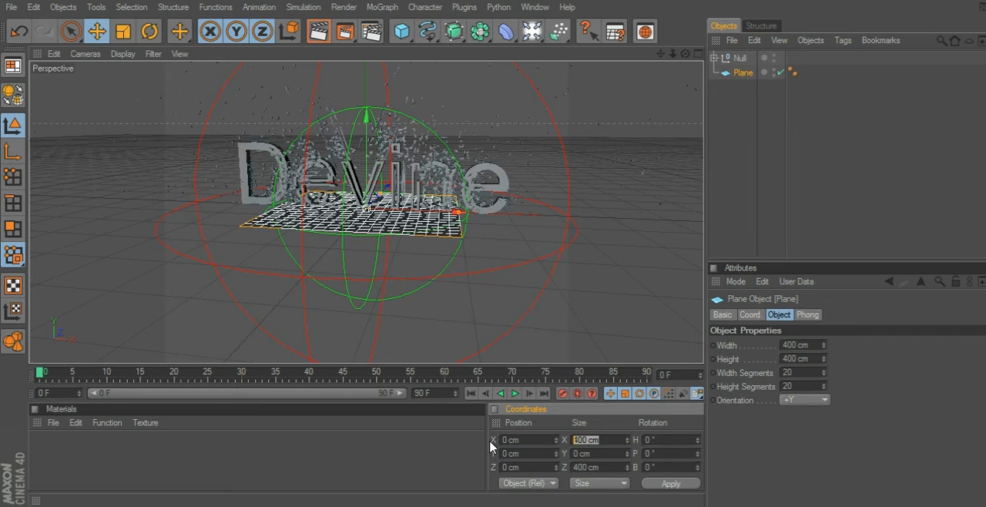
type("99999999")
key("Return")
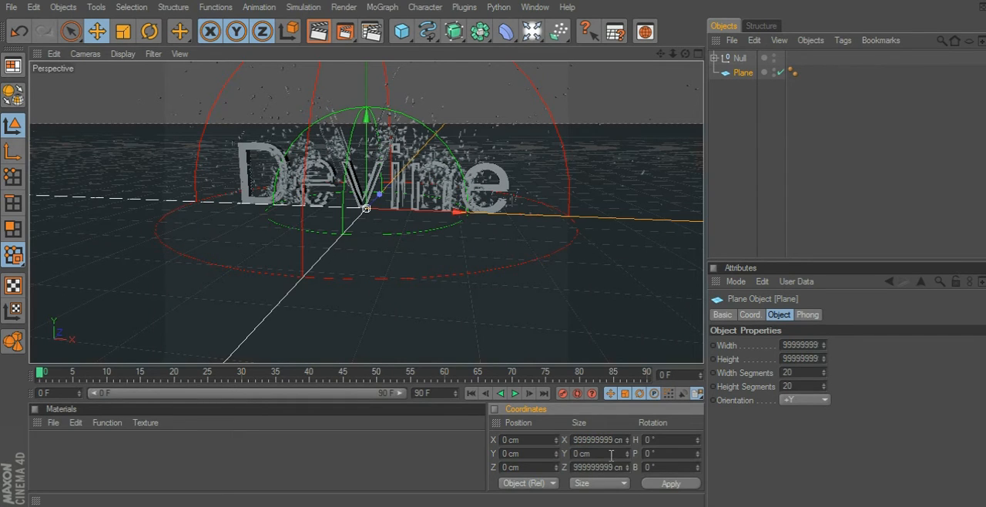
Try to set the plane's Y size to 9.
left_click_drag(602, 453, 439, 439)
type("999999999")
key("Return")
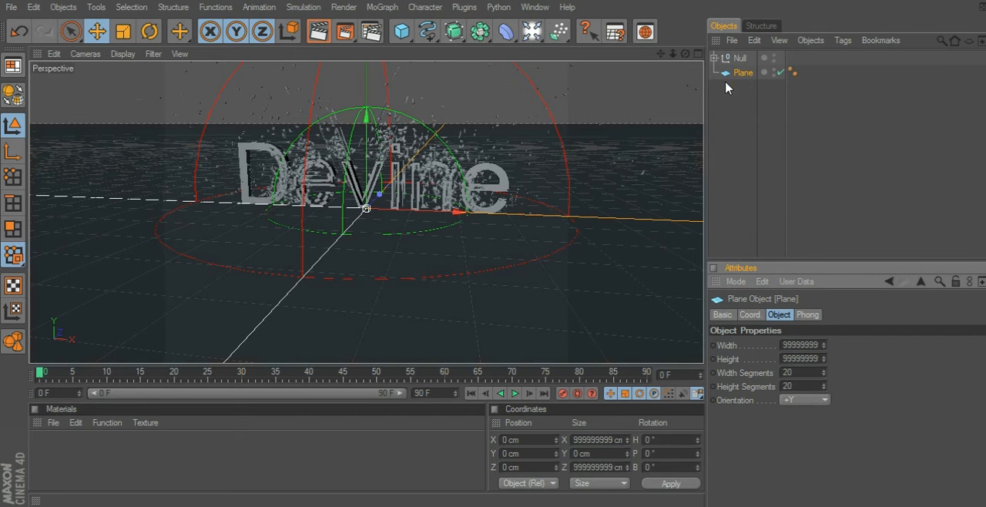
Create a new material and set its colour to bright blue, R 0, G 161, B 255.
double_click(258, 466)
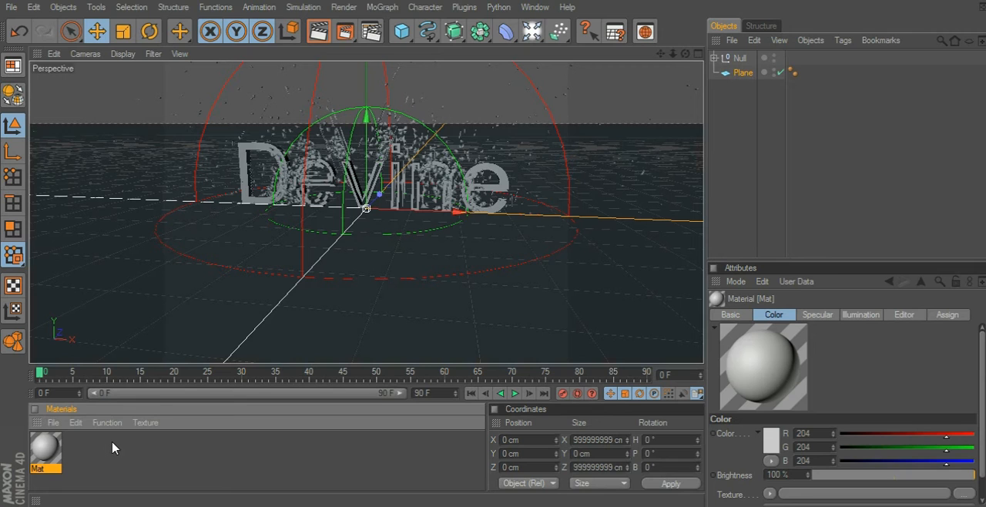
double_click(54, 451)
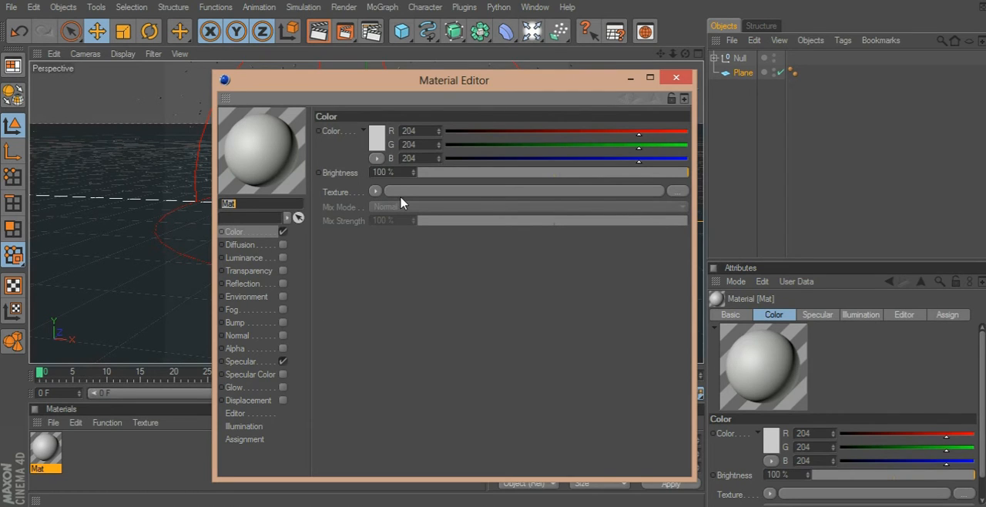
left_click(376, 137)
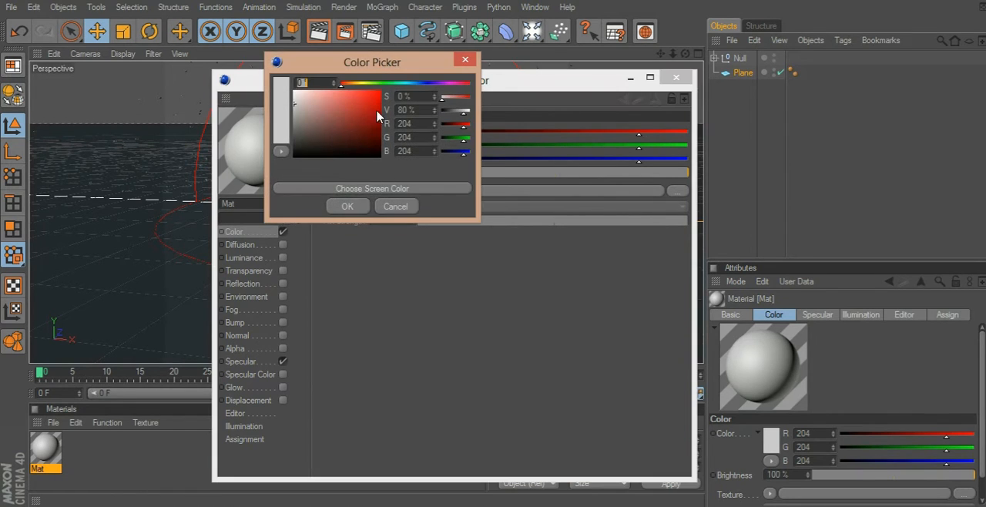
mouse_move(411, 85)
left_mouse_down()
mouse_move(402, 84)
mouse_move(414, 85)
left_mouse_up()
left_click_drag(359, 127, 408, 85)
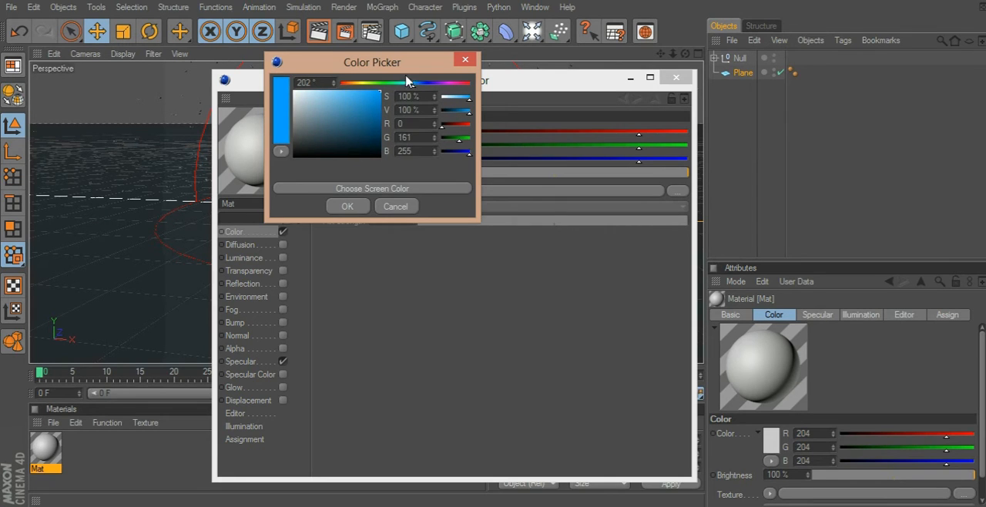
left_click(347, 206)
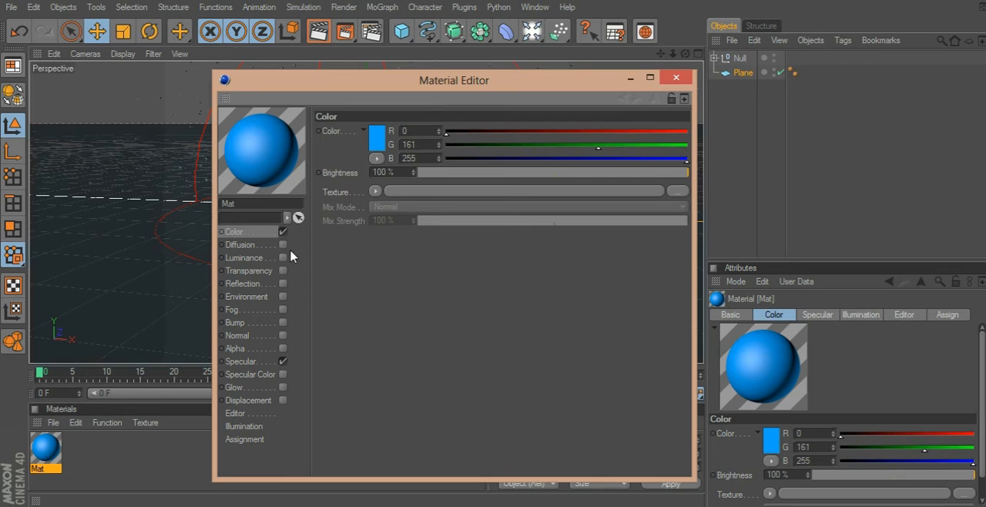
Try the Reflection channel on the blue material, switch it off again and close the material's settings.
left_click(283, 284)
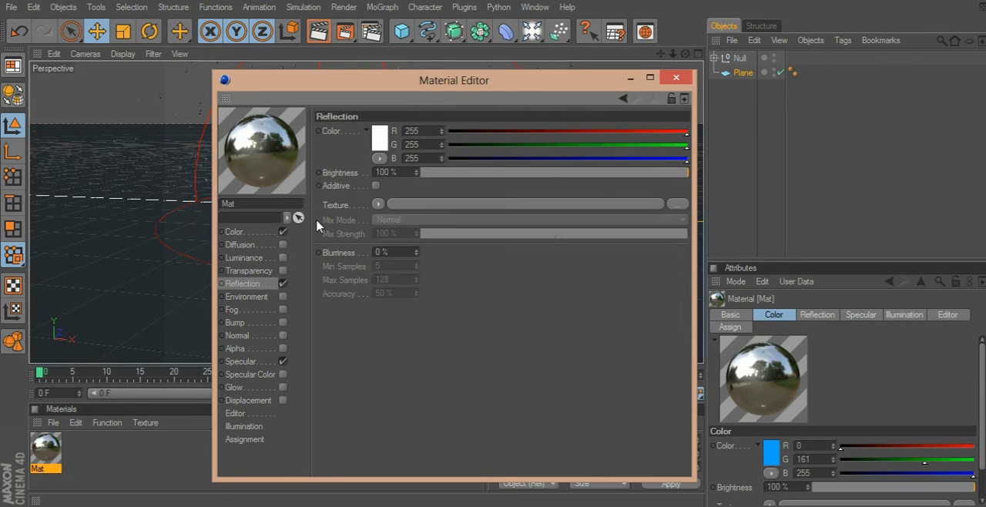
left_click(282, 283)
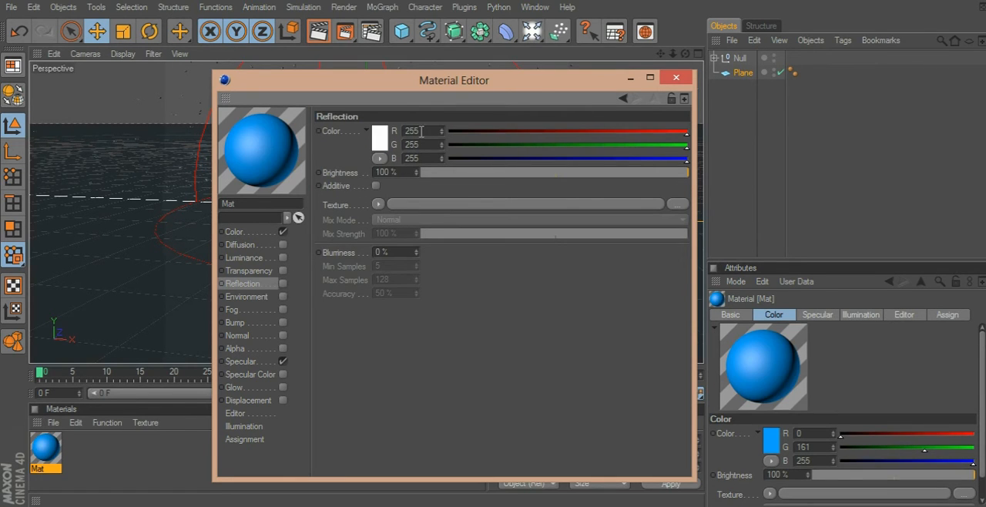
left_click(676, 77)
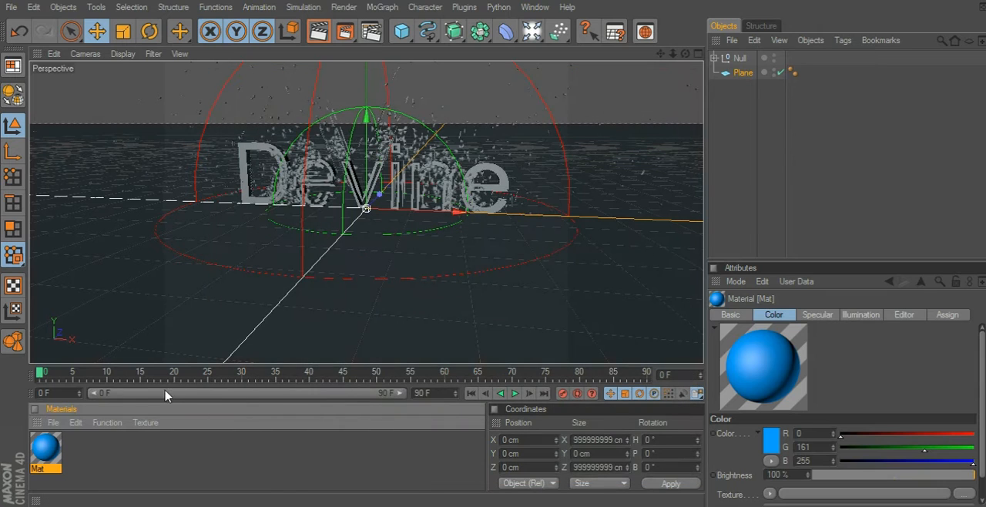
Apply the blue material to the null group holding the text and test-render the perspective view.
left_click_drag(46, 451, 732, 58)
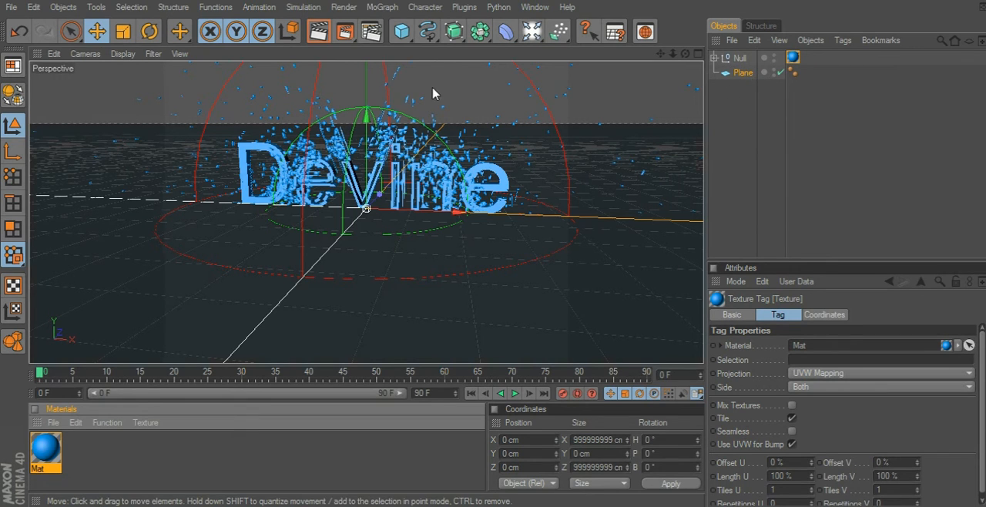
left_click(321, 31)
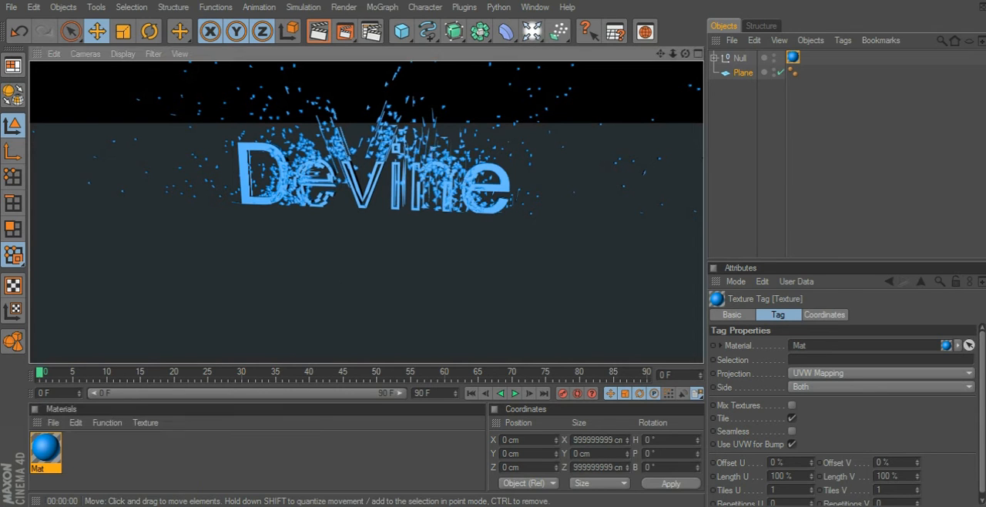
left_click(435, 151)
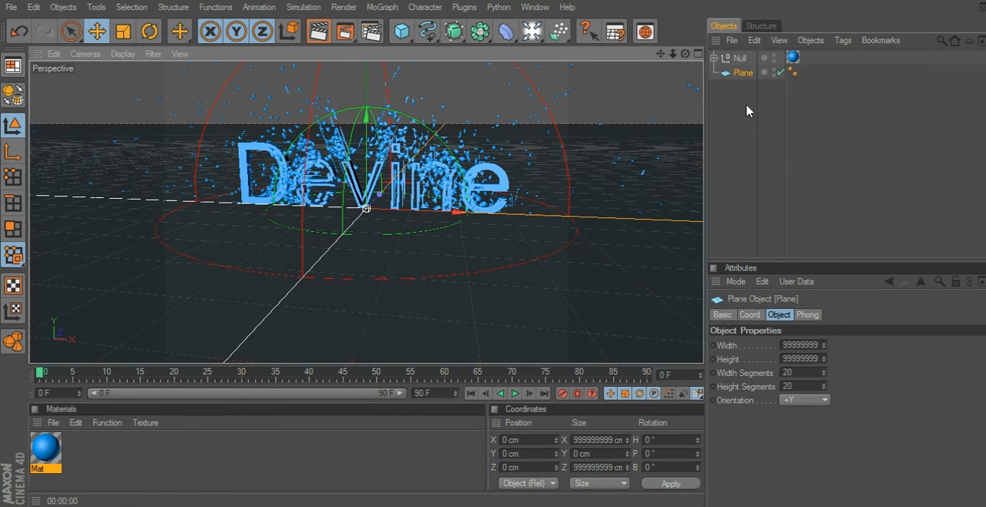
Move the plane above the null group and back, and test-render the plane with the blue material before removing it.
left_click_drag(735, 74, 751, 57)
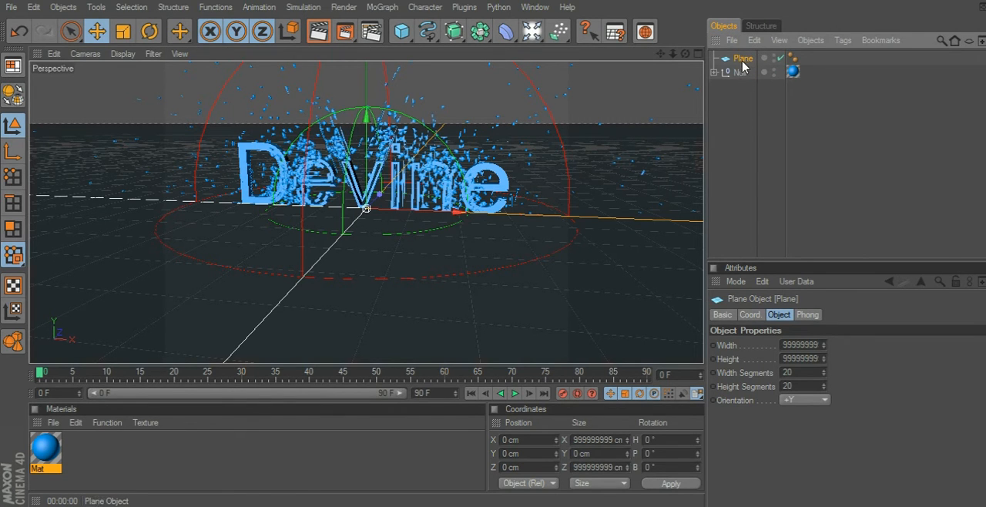
left_click_drag(731, 112, 732, 113)
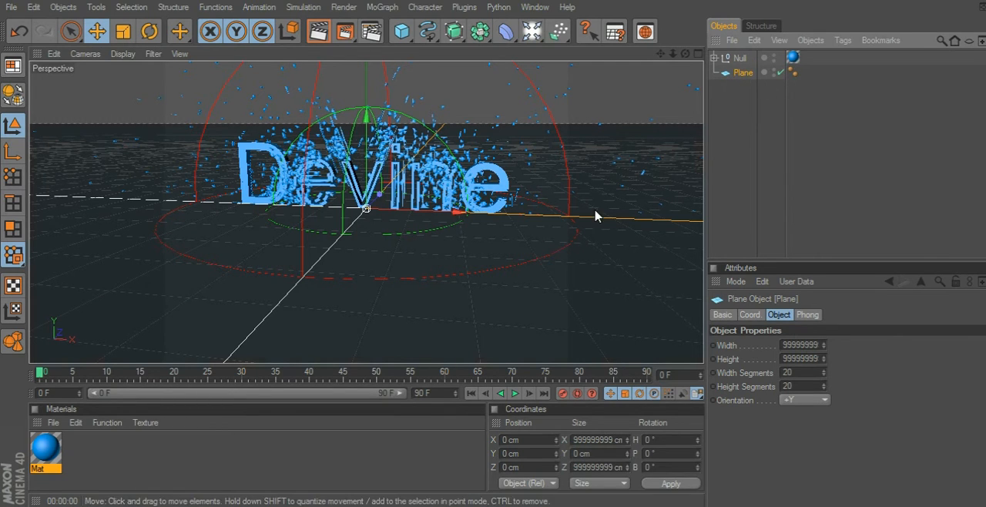
left_click_drag(51, 454, 763, 75)
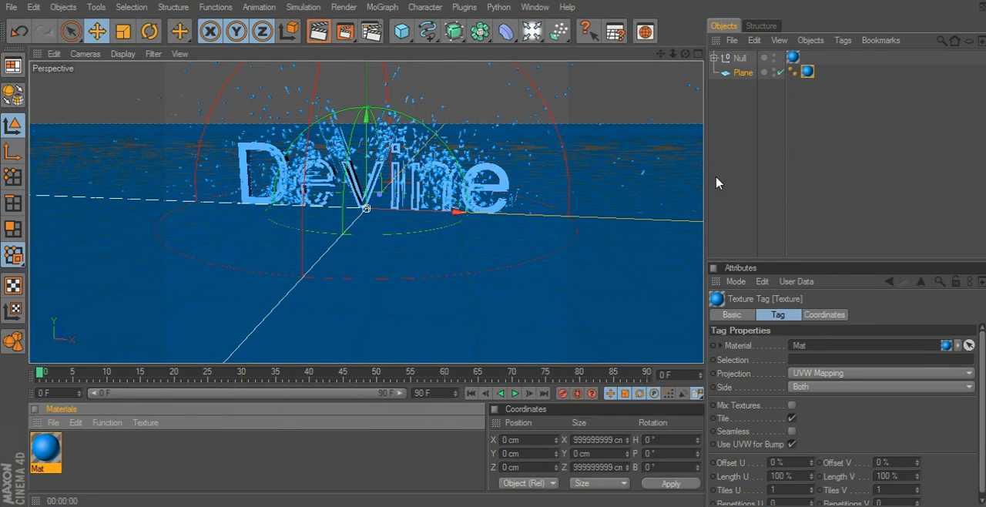
left_click(322, 33)
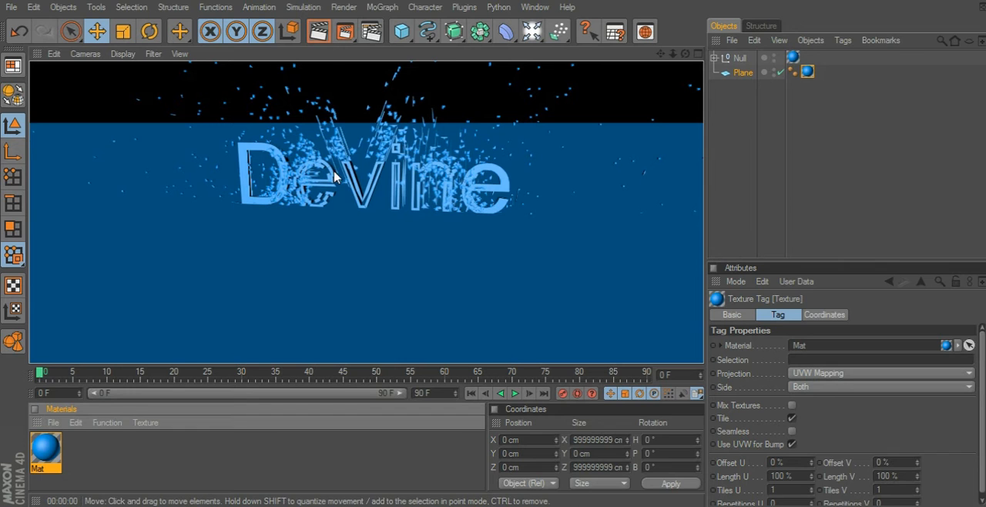
left_click(807, 71)
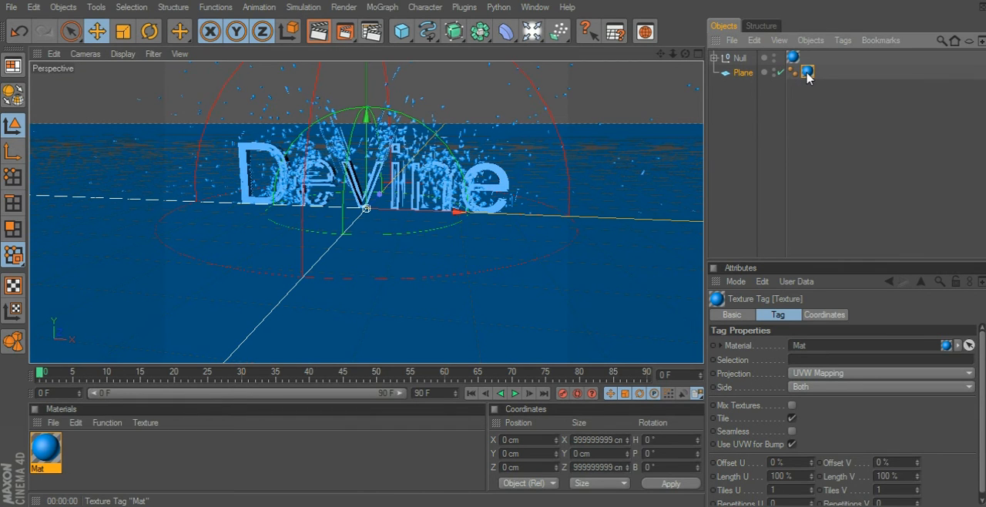
left_click(809, 85)
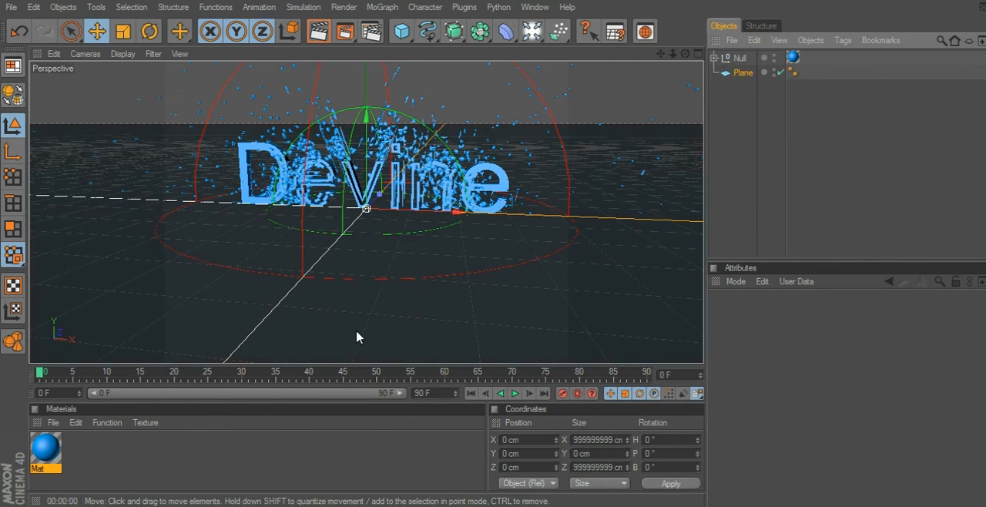
Create a second material and set its reflection colour to blue, R 0, G 38, B 255.
left_click(134, 453)
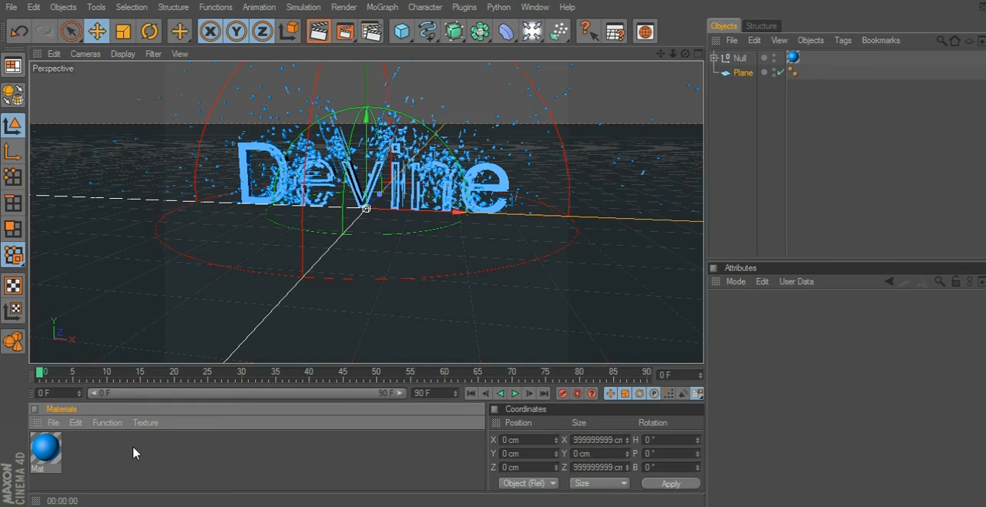
double_click(74, 456)
double_click(45, 449)
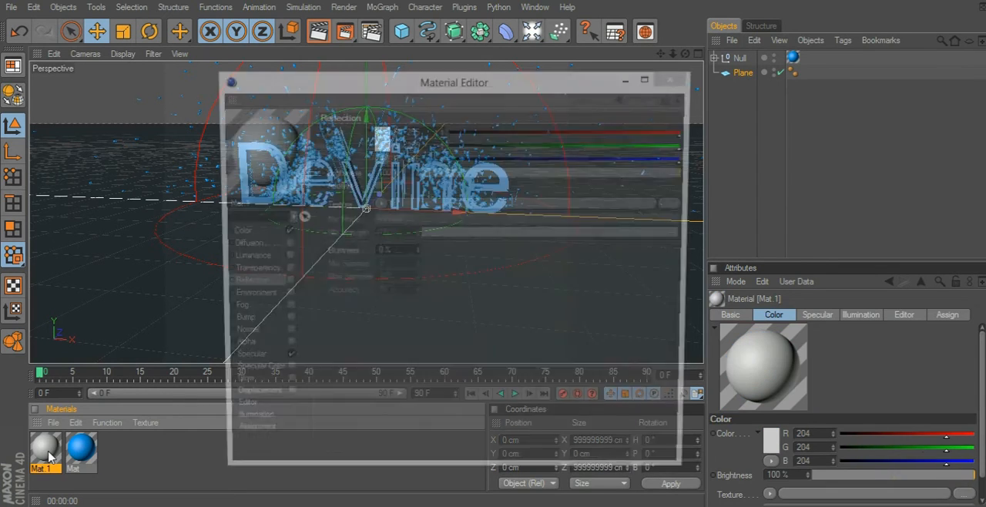
left_click(383, 140)
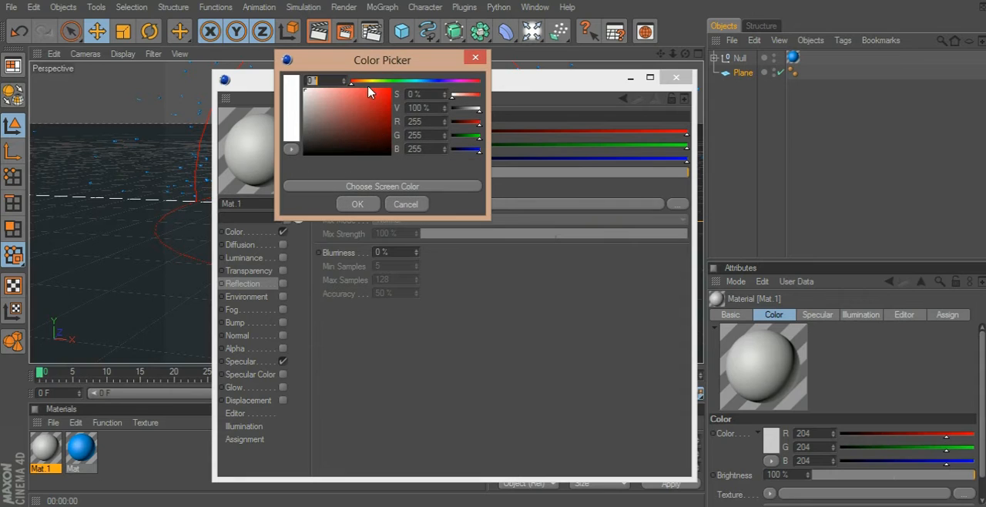
left_click(431, 81)
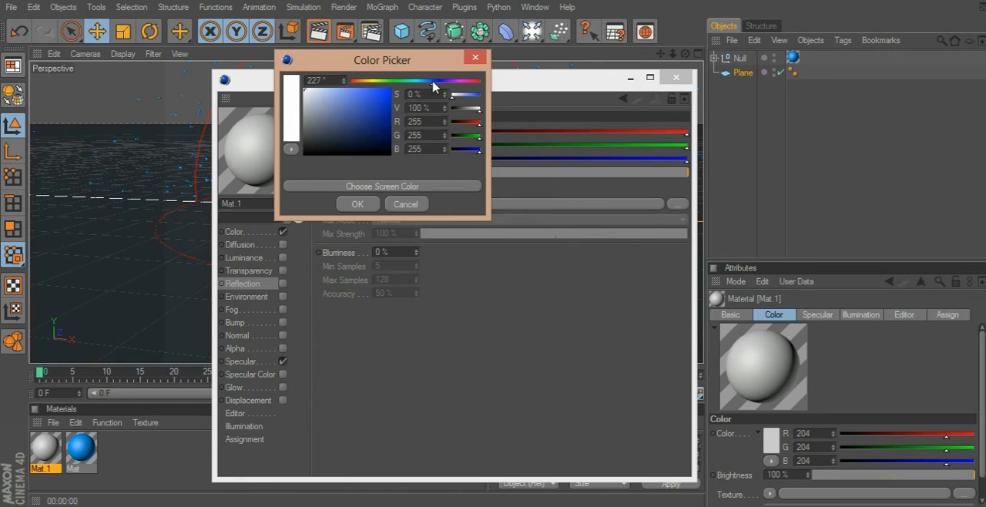
left_click_drag(433, 82, 434, 82)
left_click_drag(370, 106, 423, 73)
left_click(359, 200)
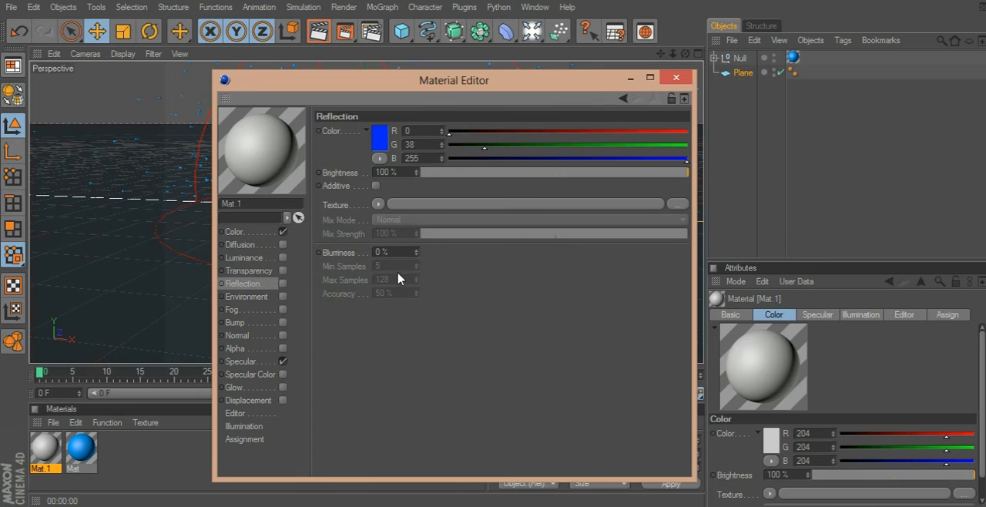
Set the second material's main colour to deep blue, R 0, G 29, B 255, and close its settings.
left_click(264, 232)
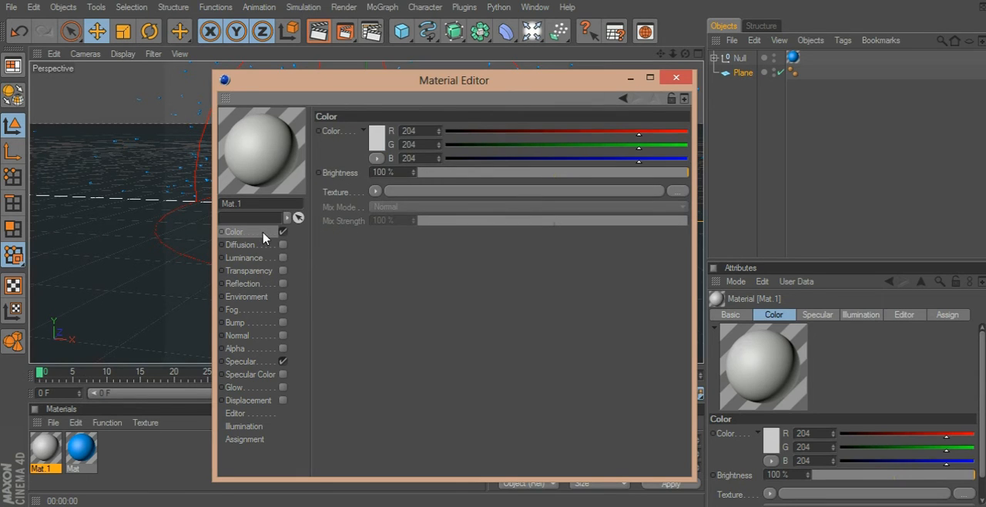
left_click(379, 144)
left_click(376, 144)
left_click(422, 90)
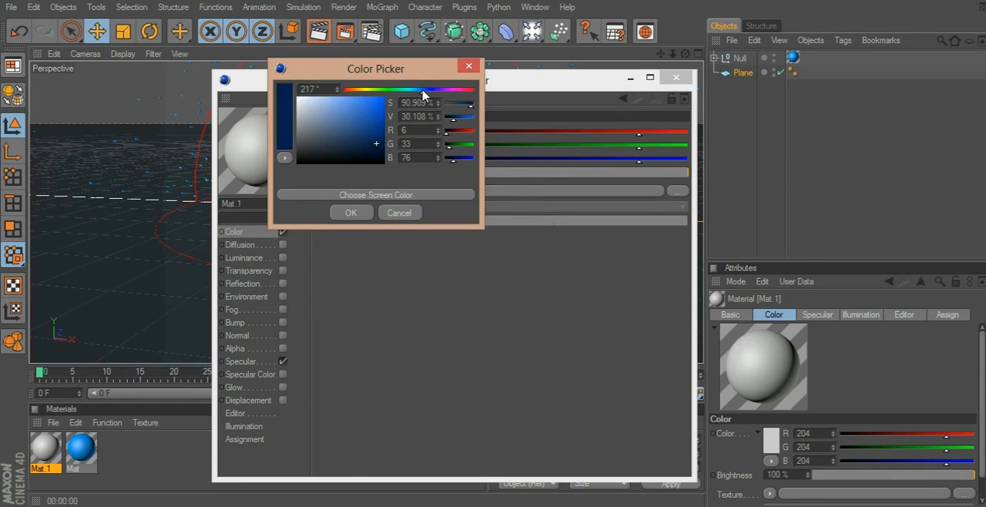
left_click_drag(377, 111, 429, 66)
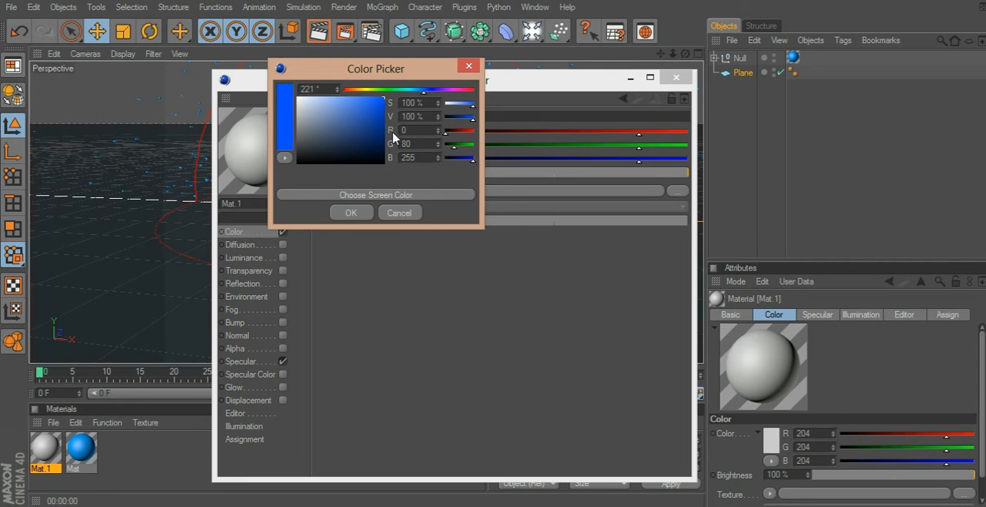
left_click(427, 93)
left_click(346, 212)
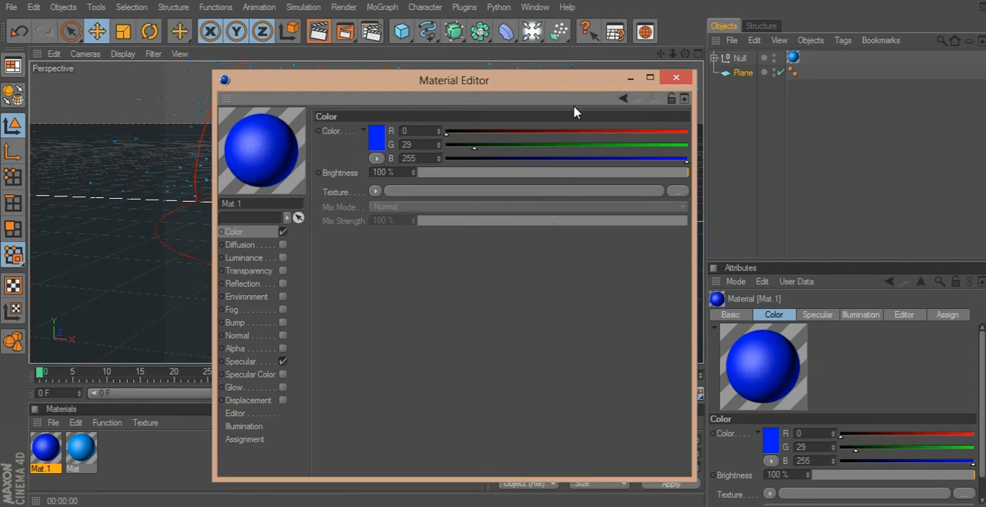
left_click(676, 78)
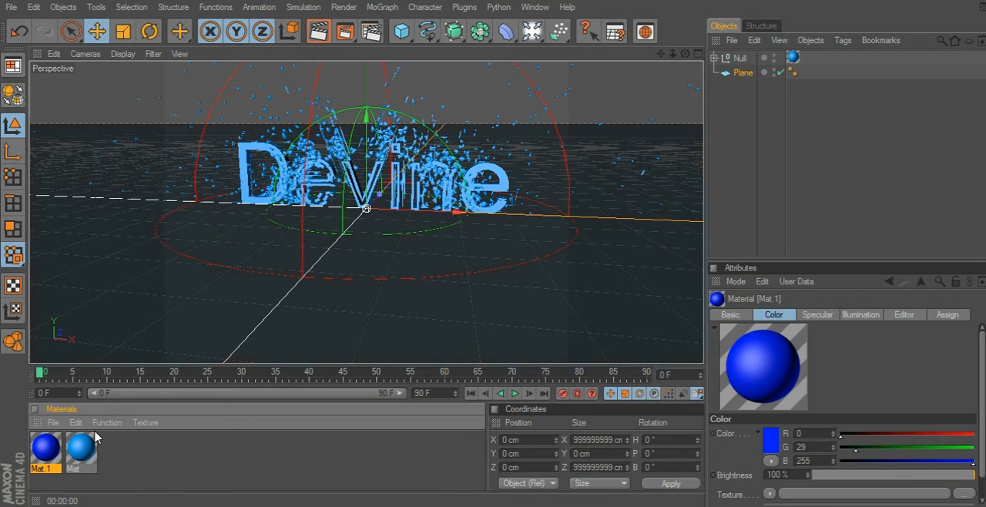
Apply the deep blue Mat.1 material to the plane, test-render the perspective view and deselect the plane.
left_click_drag(203, 360, 748, 74)
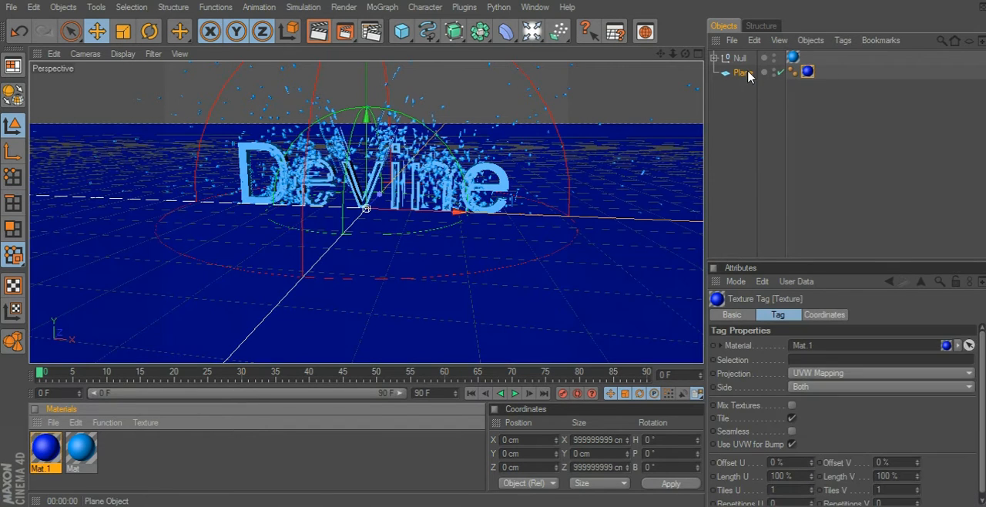
left_click(316, 40)
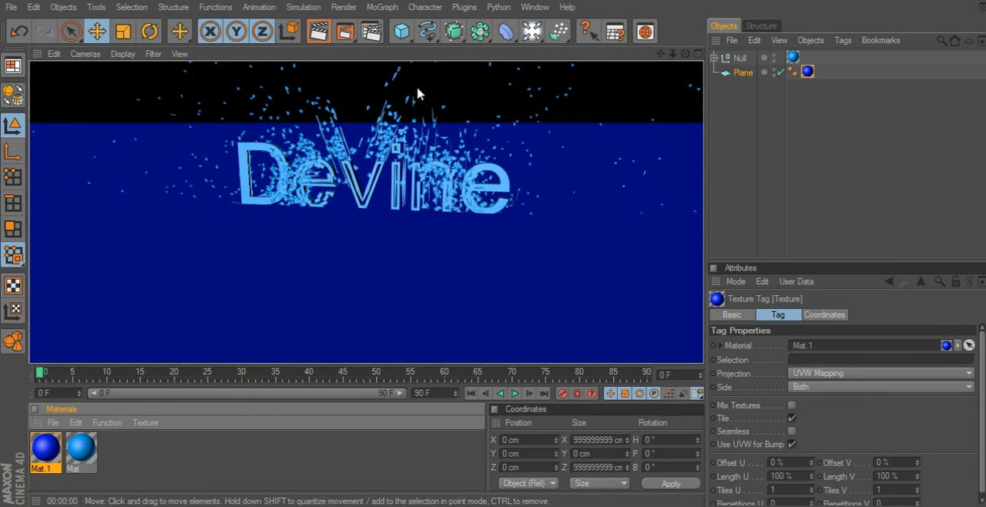
left_click(734, 150)
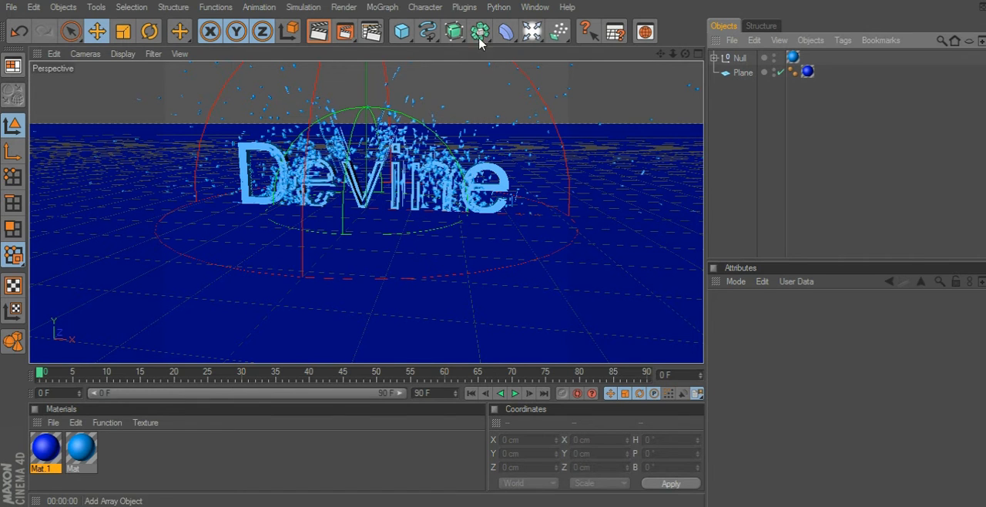
Add an omni light to the scene and raise it to a Y position of about 214 cm.
left_click(402, 30)
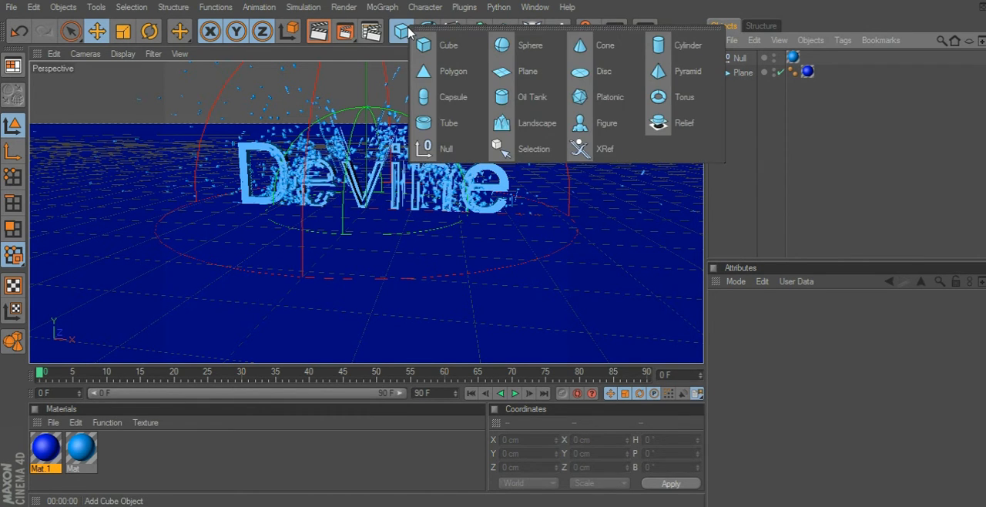
left_click(532, 31)
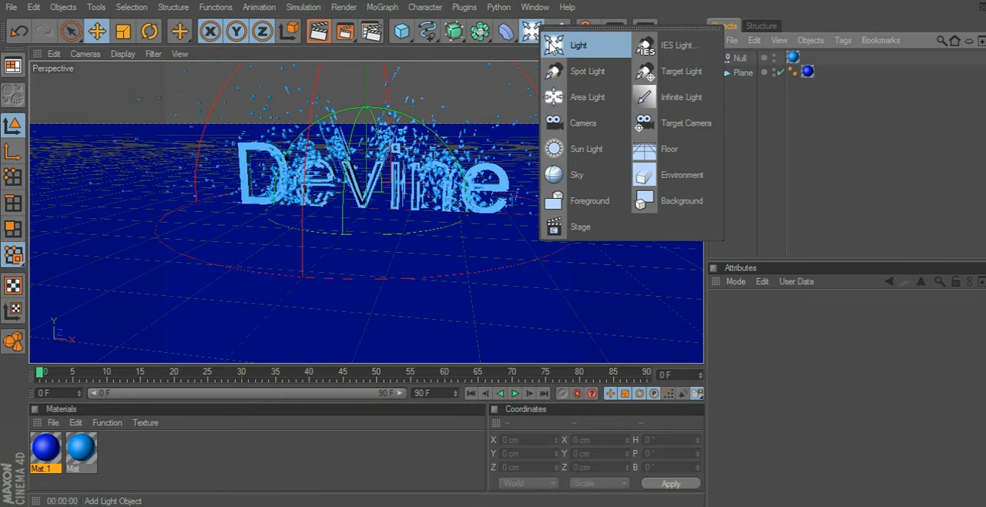
left_click(553, 45)
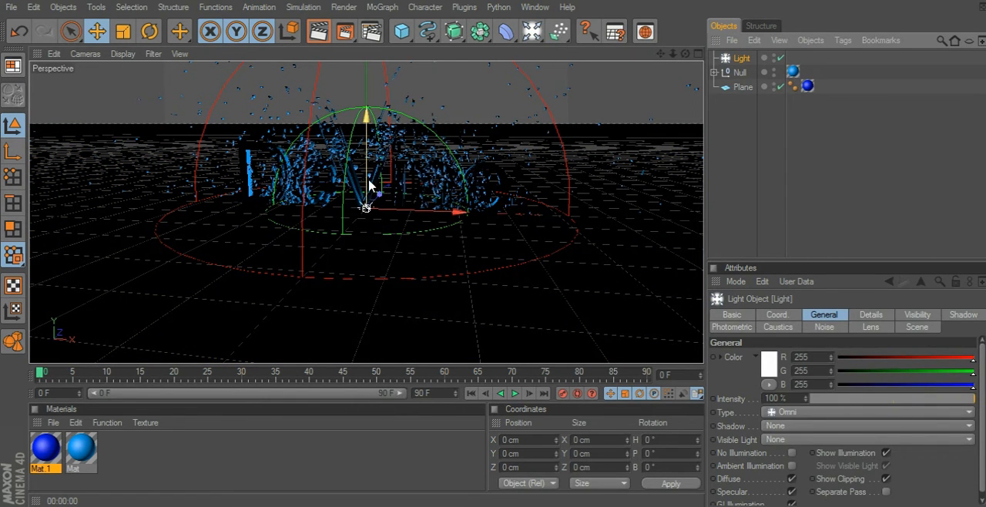
left_click_drag(686, 54, 550, 19)
left_click_drag(366, 208, 366, 111)
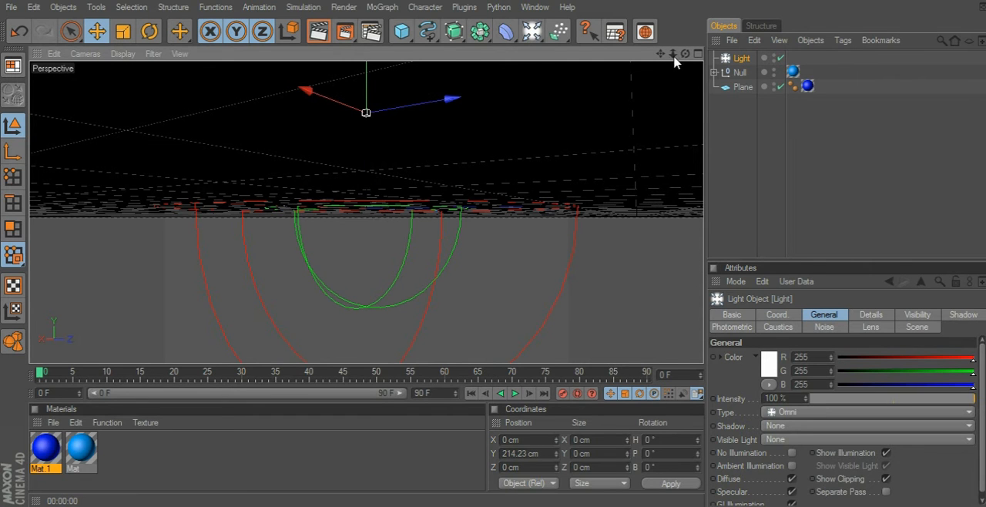
Move the omni light in front of the text, to about X -239 cm and Z -461 cm.
left_click_drag(685, 53, 678, 94)
mouse_move(345, 123)
left_mouse_down()
mouse_move(436, 116)
mouse_move(441, 106)
mouse_move(439, 116)
mouse_move(335, 129)
left_mouse_up()
left_click_drag(396, 124, 395, 123)
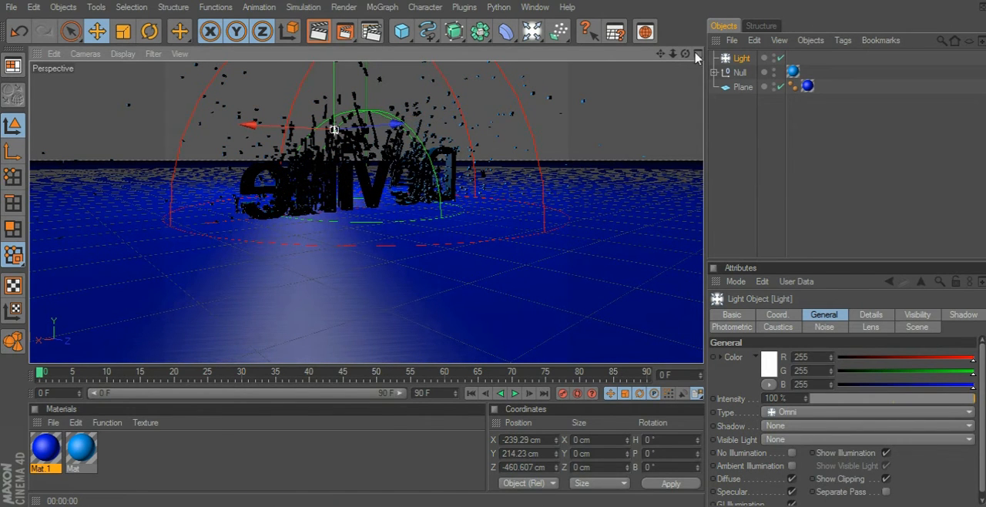
Add a second omni light, place it at about X 447 cm and Z -400 cm, and deselect it.
left_click_drag(685, 54, 590, 76)
mouse_move(673, 53)
left_mouse_down()
mouse_move(703, 54)
mouse_move(650, 63)
mouse_move(660, 52)
left_mouse_up()
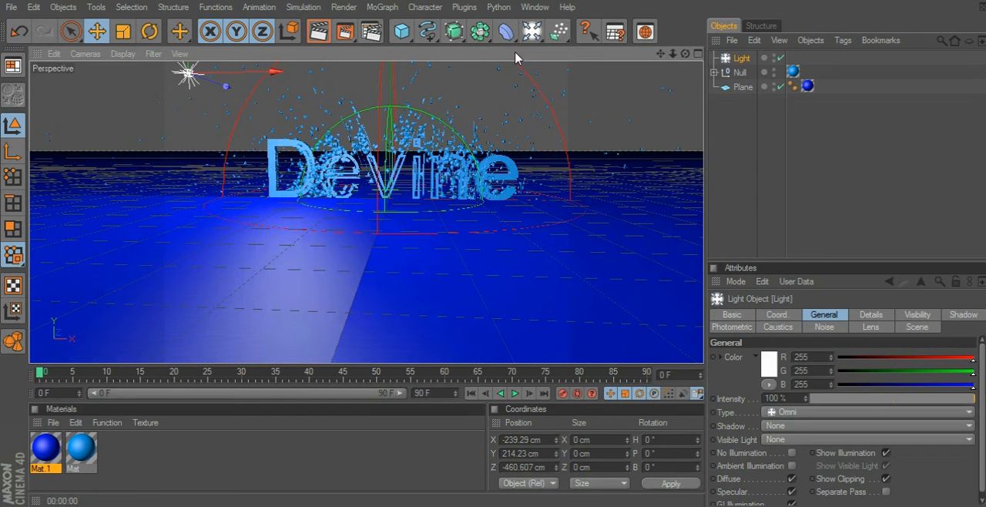
left_click_drag(531, 31, 586, 46)
left_click_drag(406, 198, 659, 222)
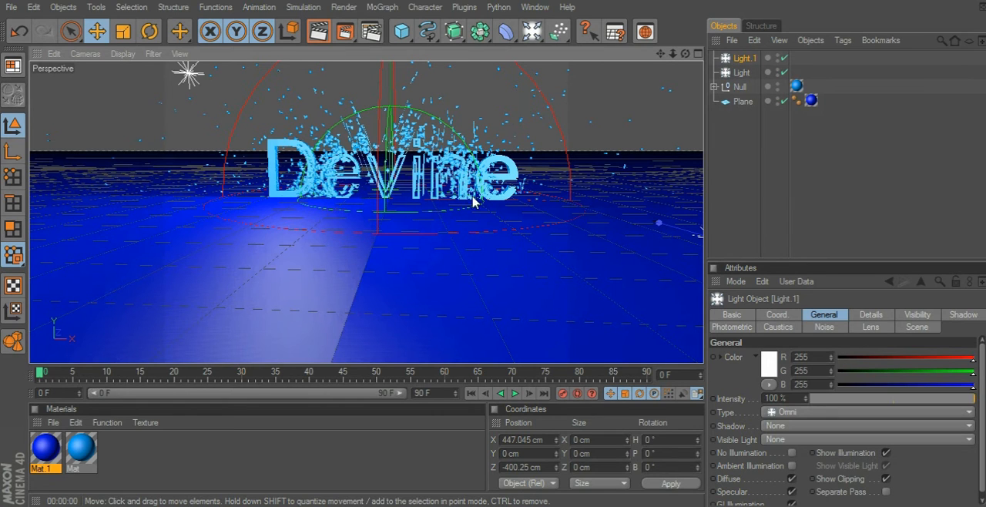
left_click(825, 182)
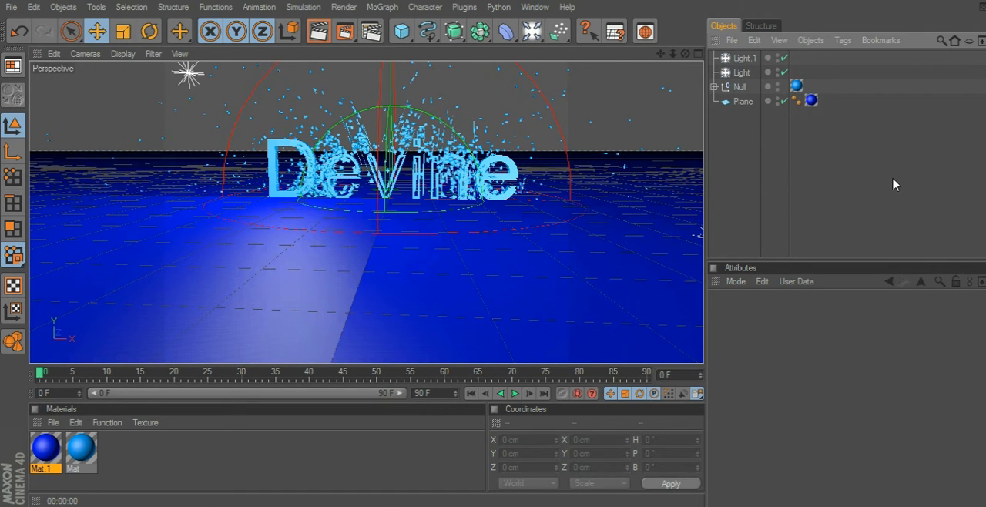
Set the first light's shadow type to Shadow Maps (Soft).
left_click(742, 73)
left_click(961, 316)
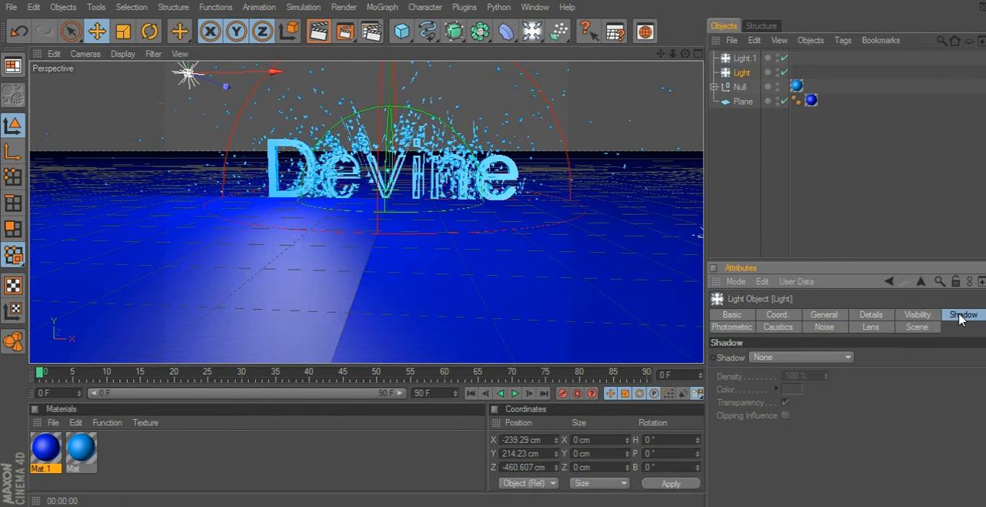
left_click(812, 358)
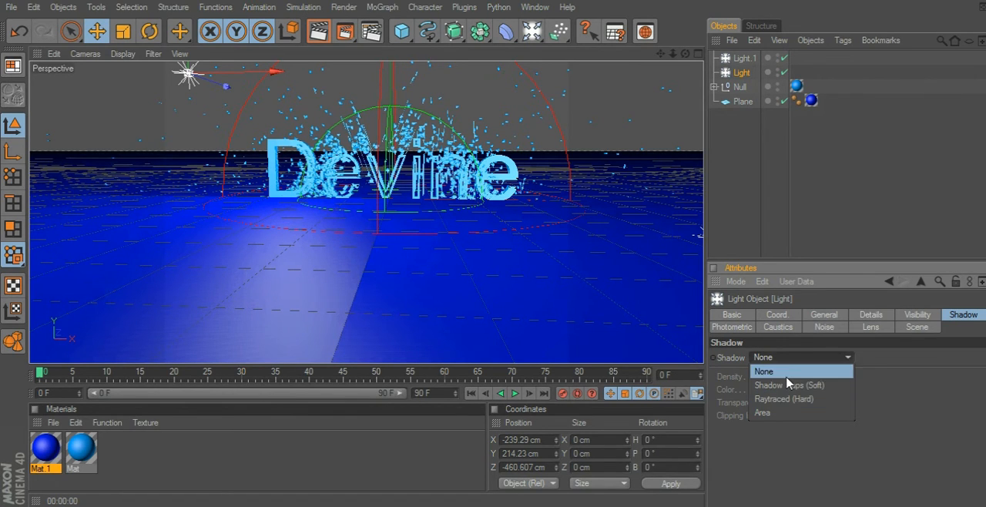
left_click(788, 367)
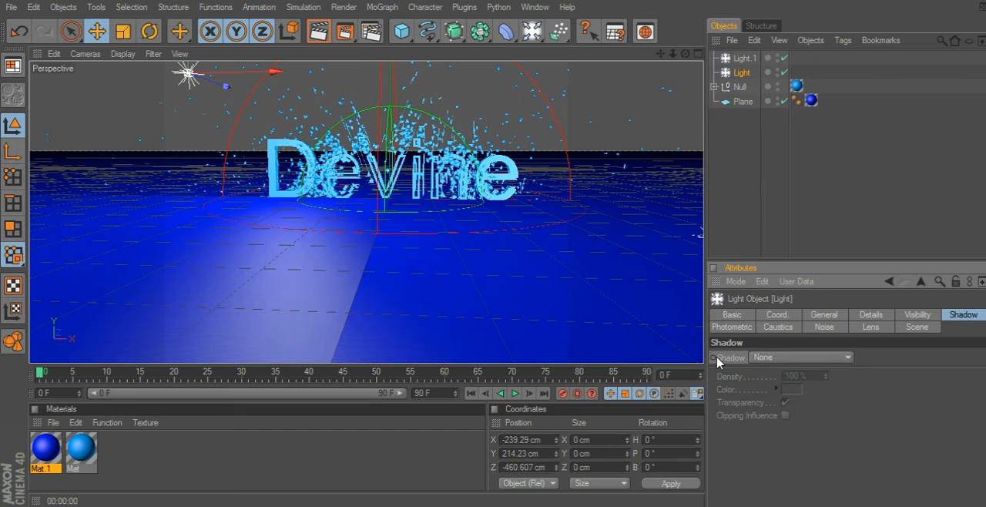
left_click(760, 358)
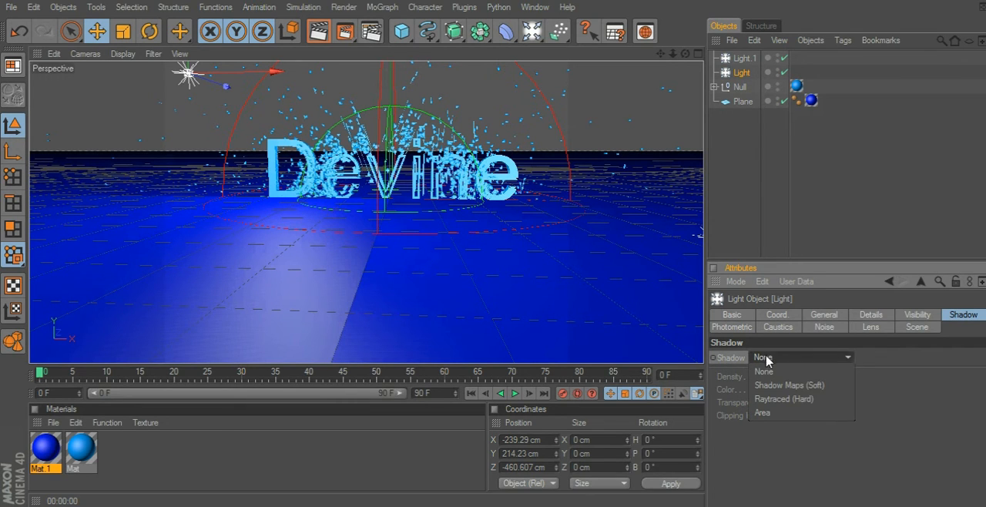
left_click(777, 385)
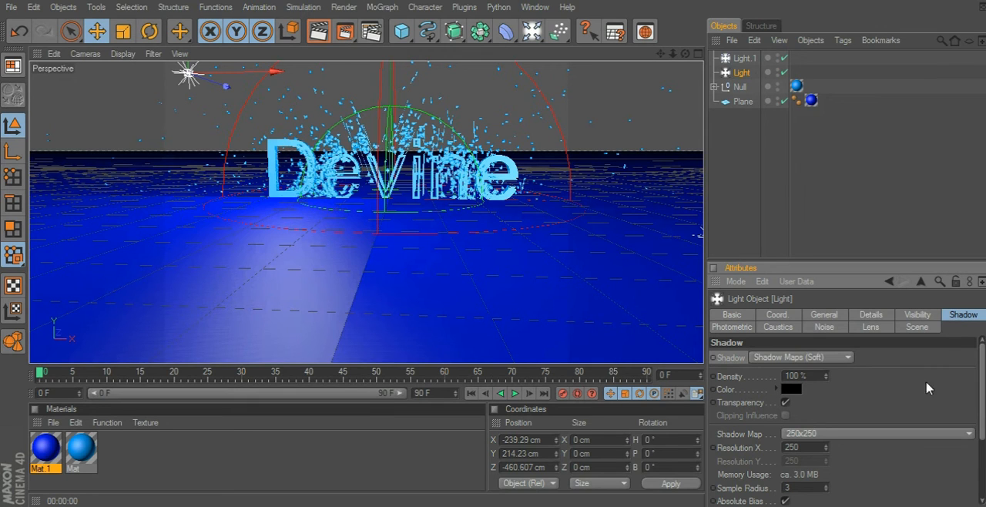
mouse_move(982, 395)
left_mouse_down()
mouse_move(982, 406)
mouse_move(984, 392)
left_mouse_up()
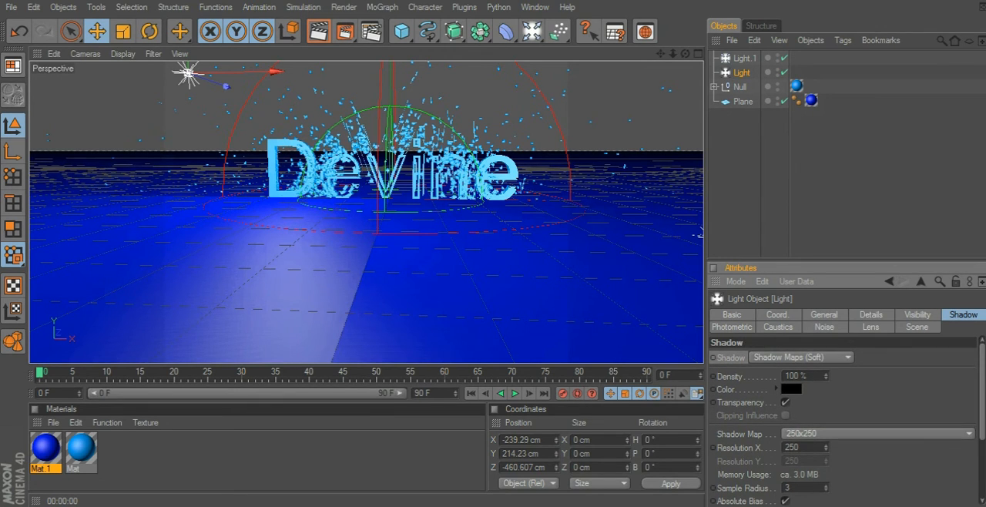
right_click(743, 78)
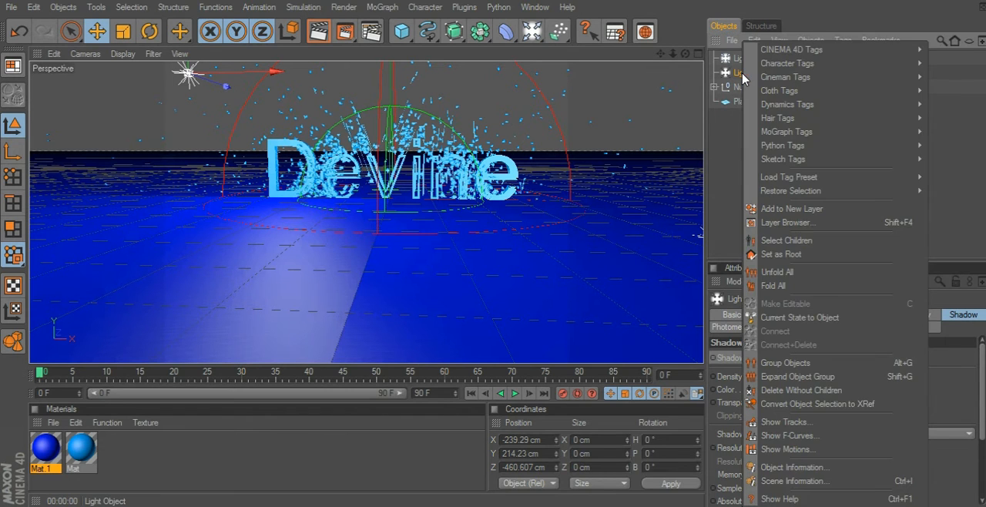
left_click(765, 317)
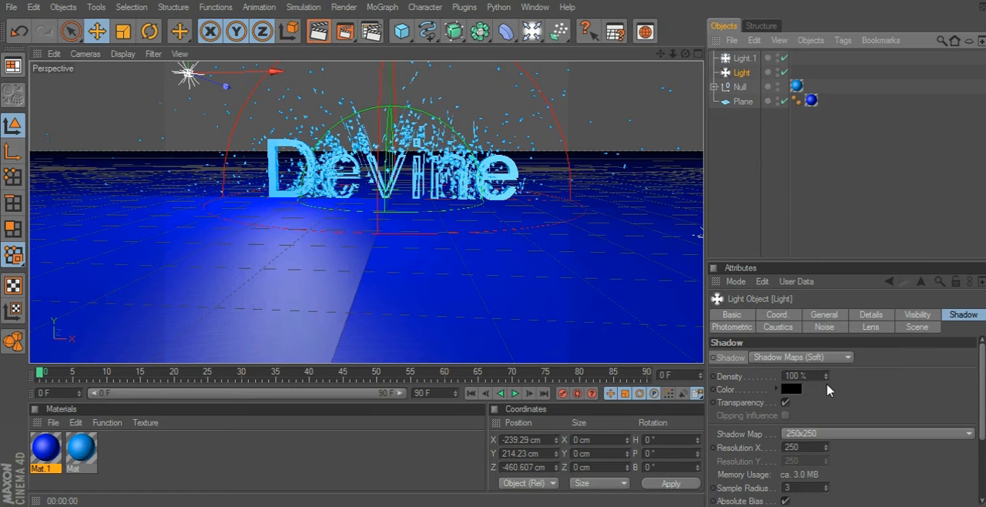
left_click(823, 356)
left_click(823, 372)
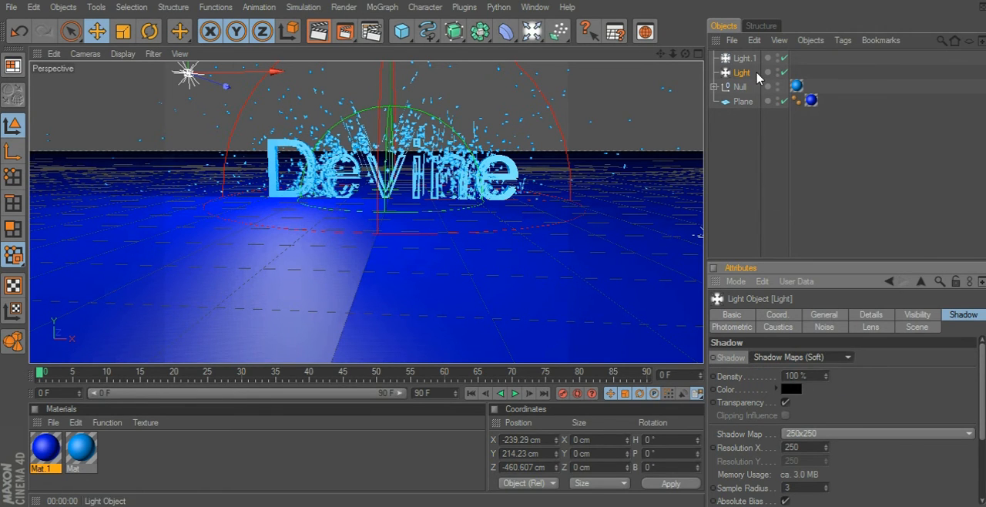
Set the second light, Light.1, to cast Shadow Maps (Soft) shadows and deselect it.
left_click(756, 60)
left_click(818, 362)
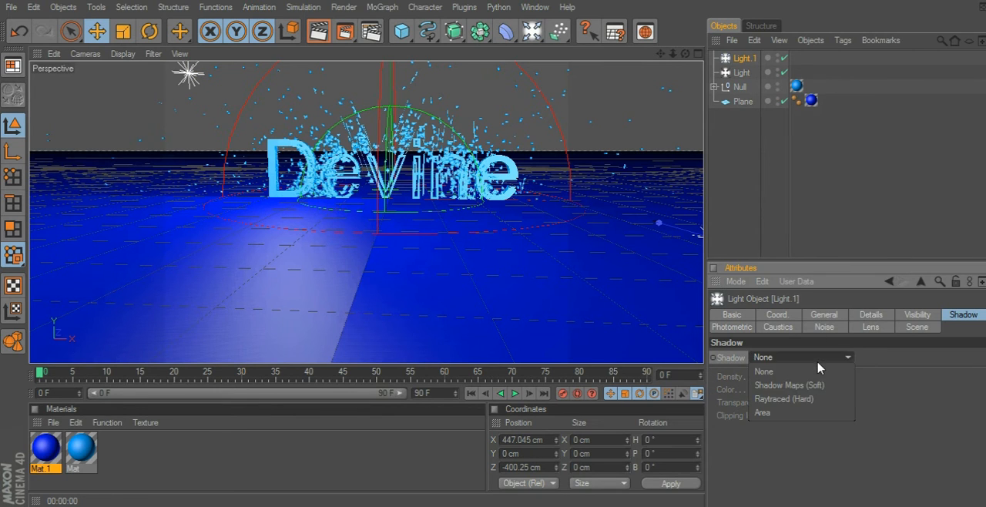
left_click(805, 384)
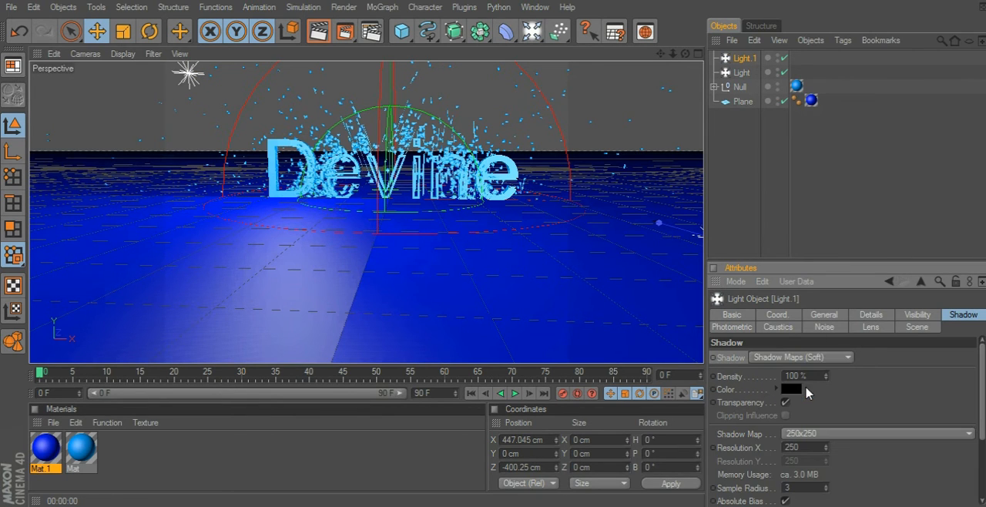
left_click(832, 193)
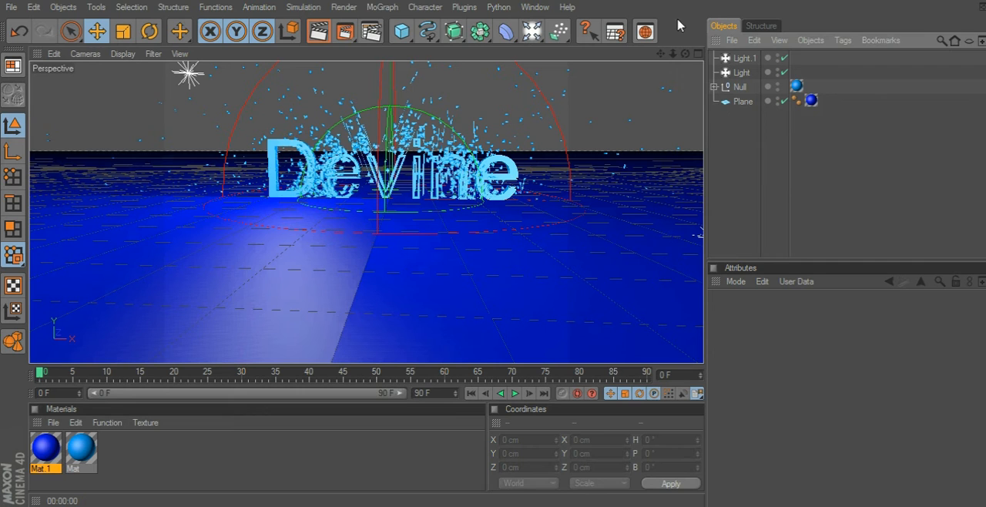
Test-render the perspective view from the front and from an oblique angle to check the shadows.
left_click_drag(685, 54, 685, 56)
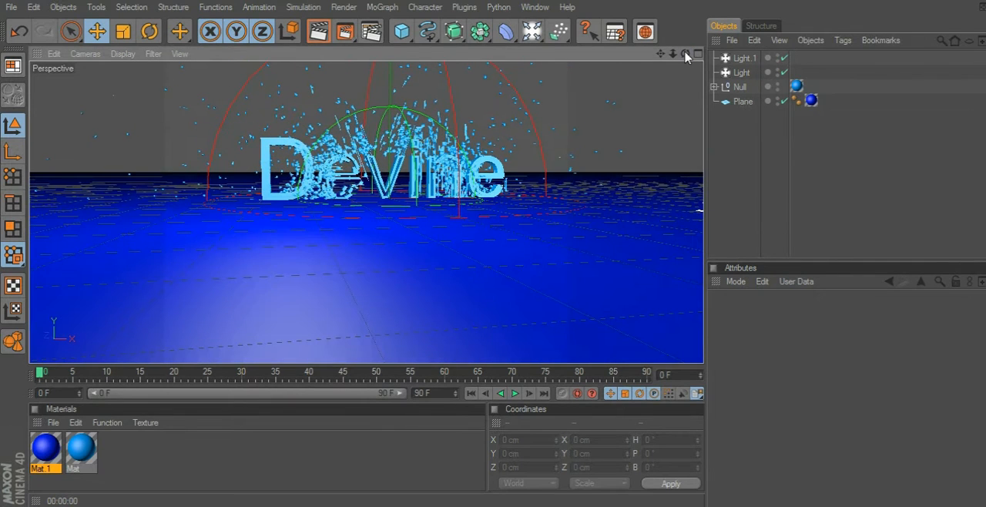
left_click(328, 30)
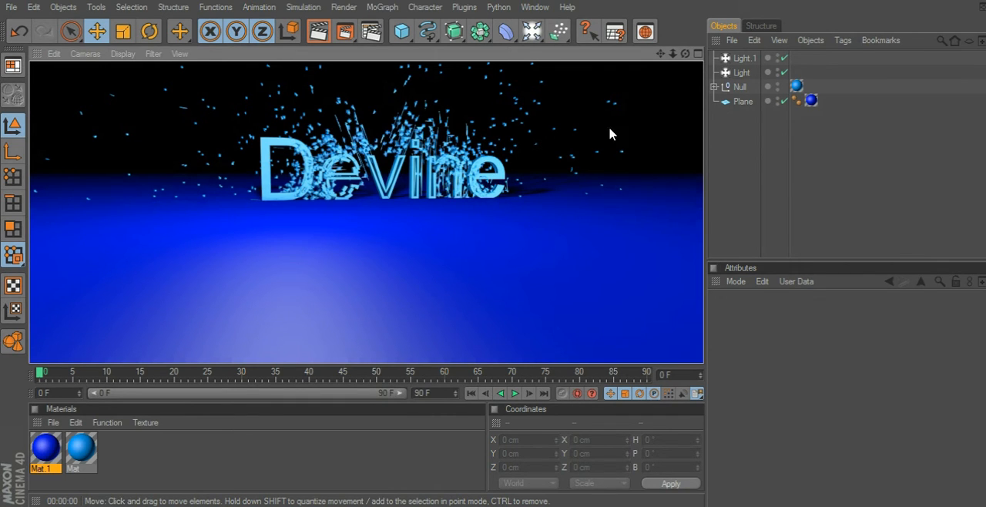
left_click_drag(685, 54, 547, 45)
left_click(316, 35)
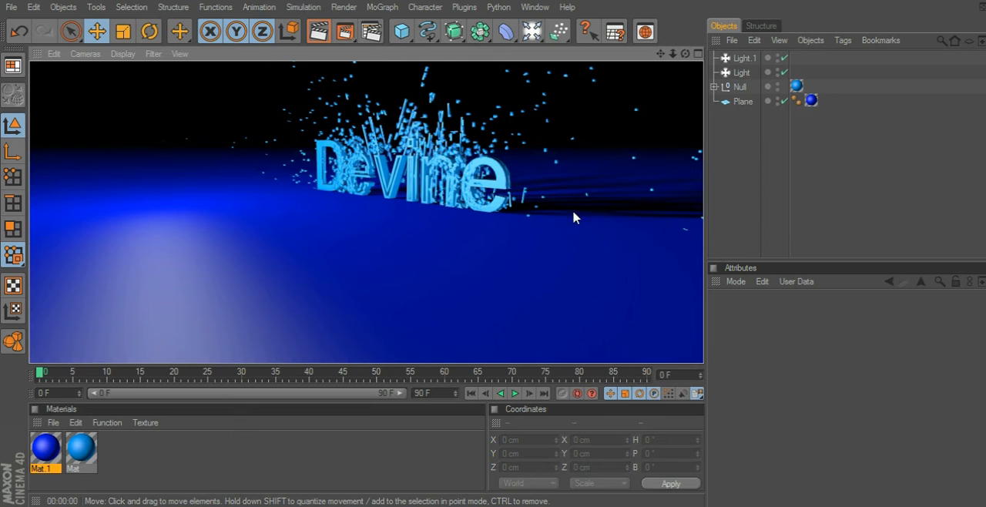
left_click(644, 201)
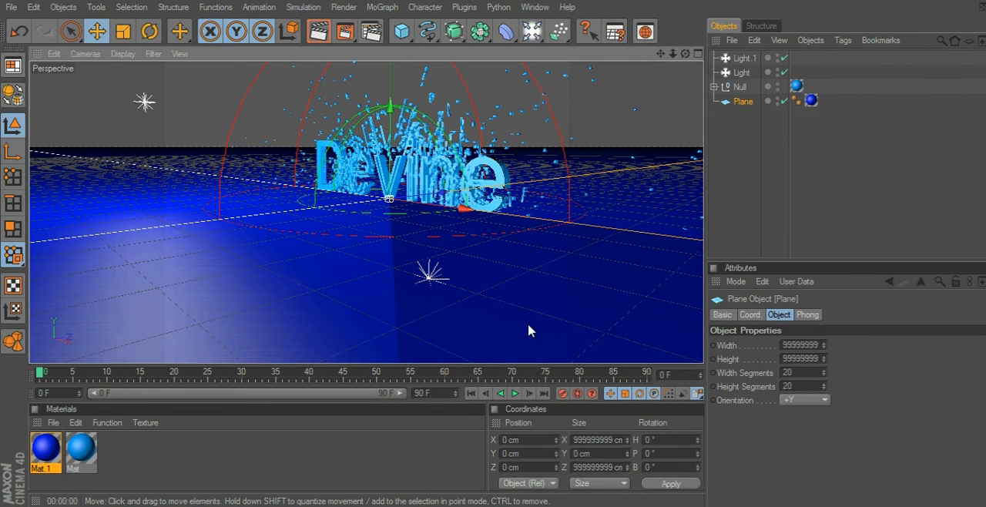
Add a cube and enlarge it to 999999999 cm in X, Y and Z to surround the scene.
left_click(402, 32)
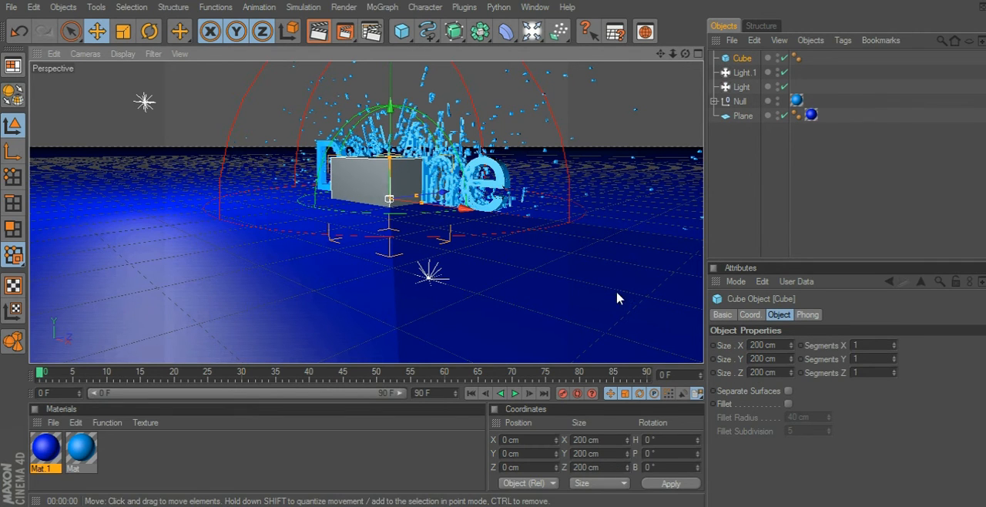
left_click(613, 440)
type("5")
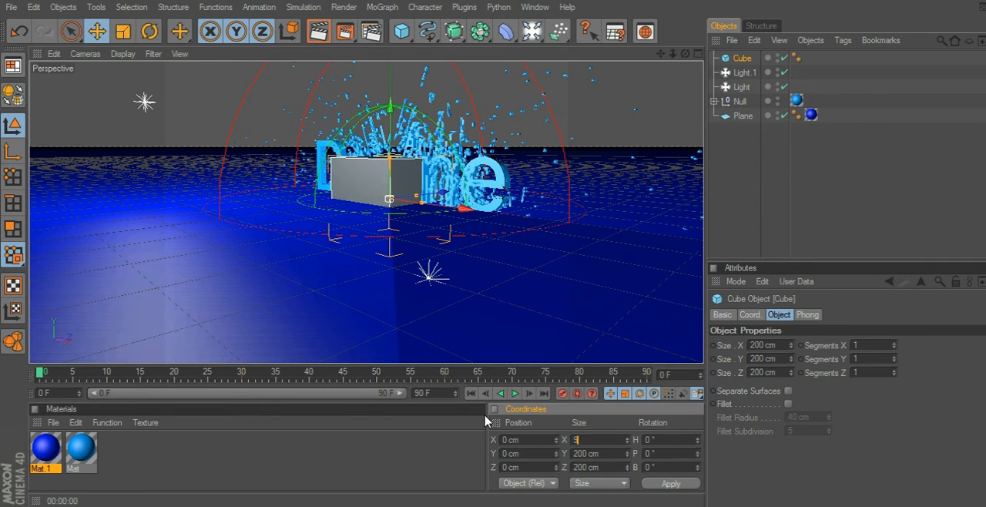
type("9999999")
key("Return")
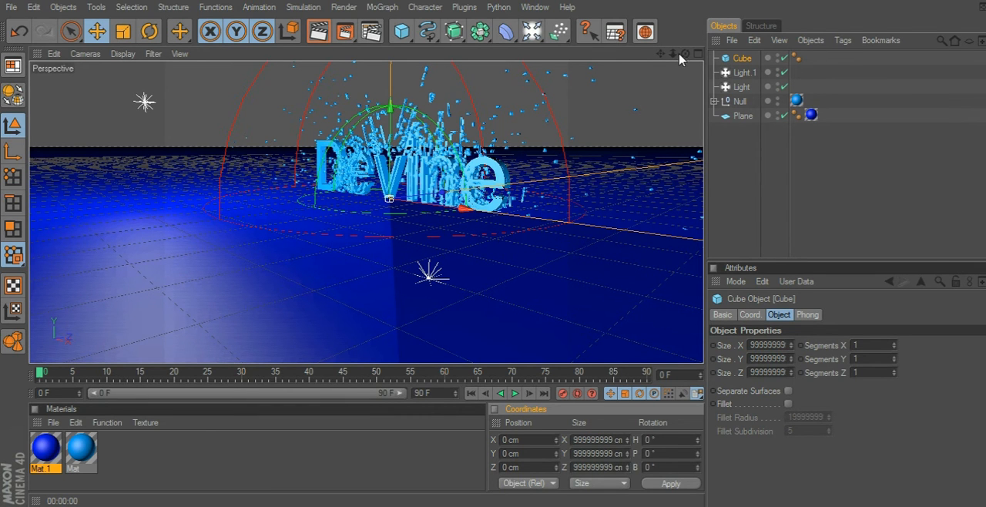
Create a third material, enable its reflection with brightness at about 20 %, and close its settings.
left_click_drag(684, 54, 770, 40)
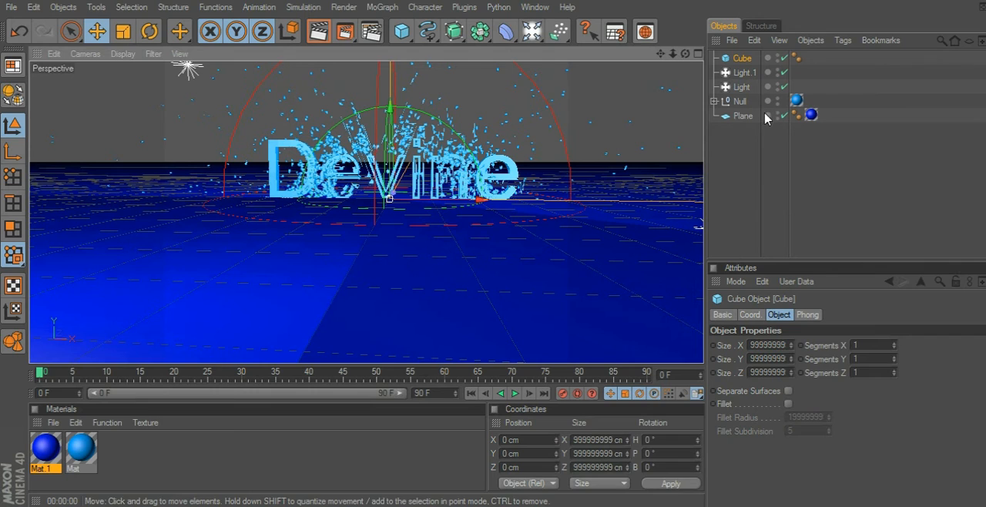
double_click(204, 471)
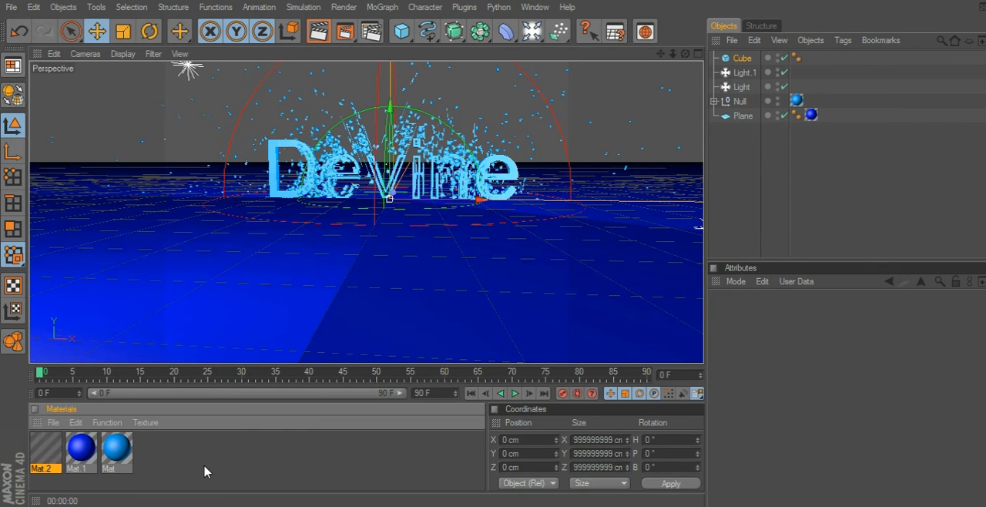
double_click(46, 449)
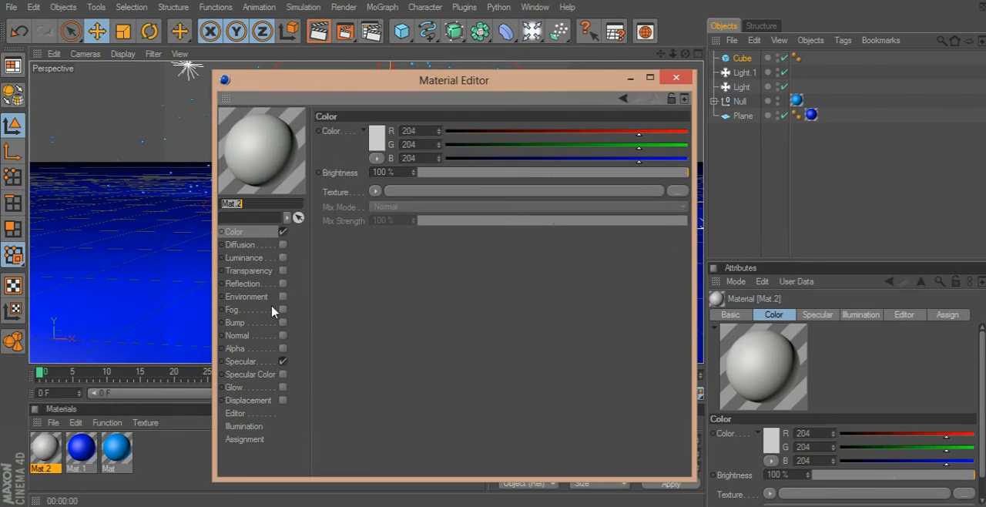
left_click(283, 284)
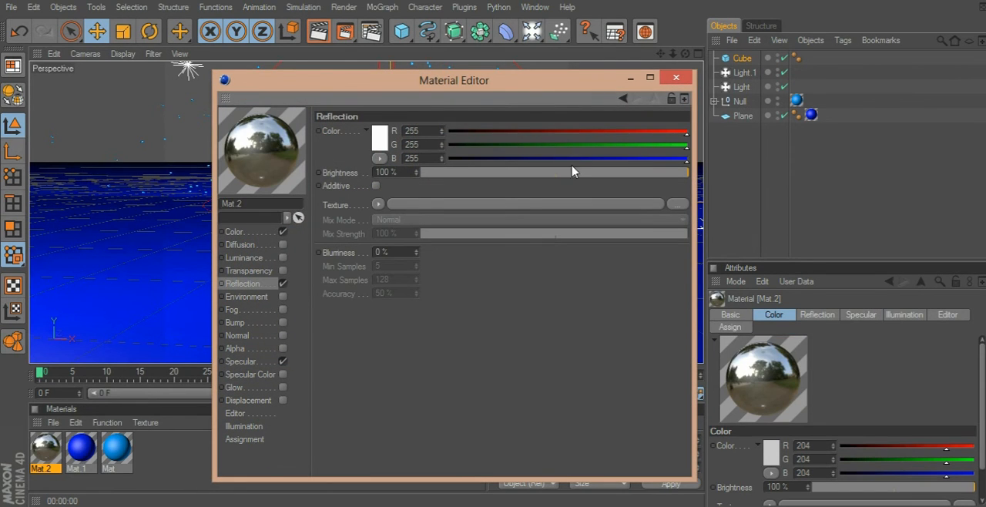
left_click_drag(508, 172, 468, 174)
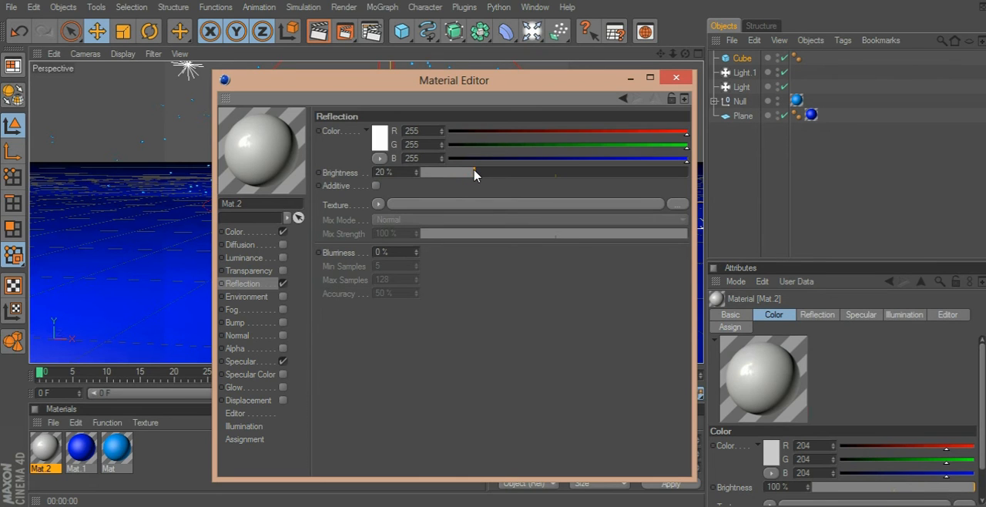
left_click(676, 78)
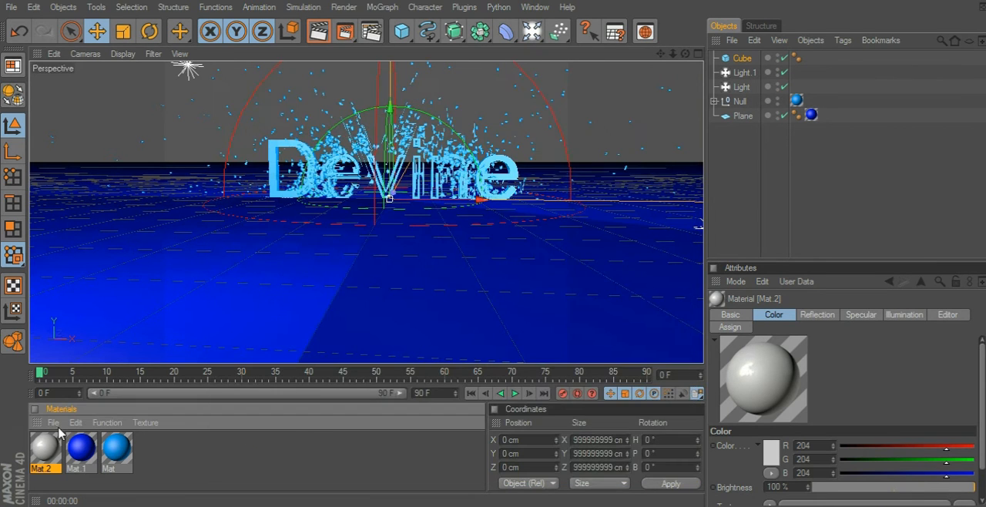
Apply the reflective Mat.2 material to the cube, test-render the perspective view and deselect the cube.
left_click_drag(263, 331, 819, 87)
left_click_drag(814, 51, 744, 61)
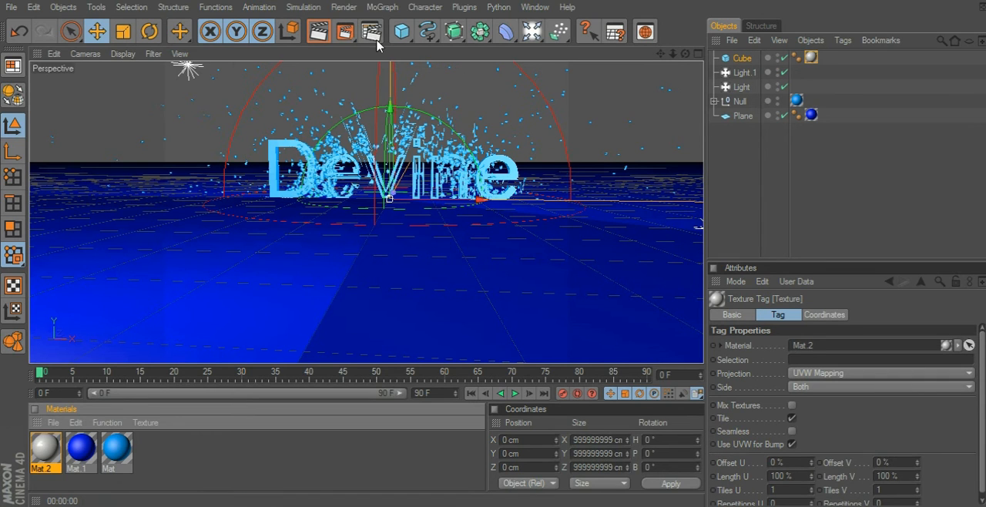
left_click(318, 31)
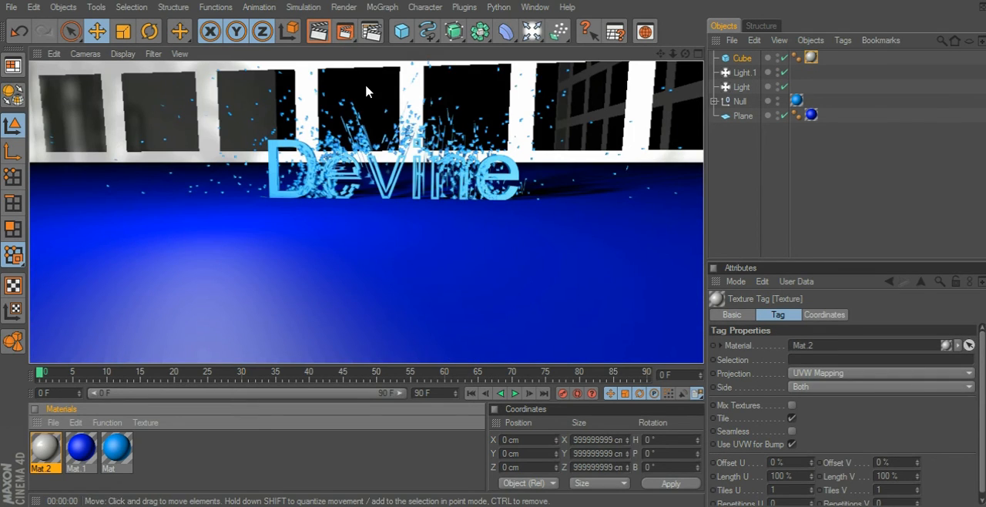
left_click(621, 139)
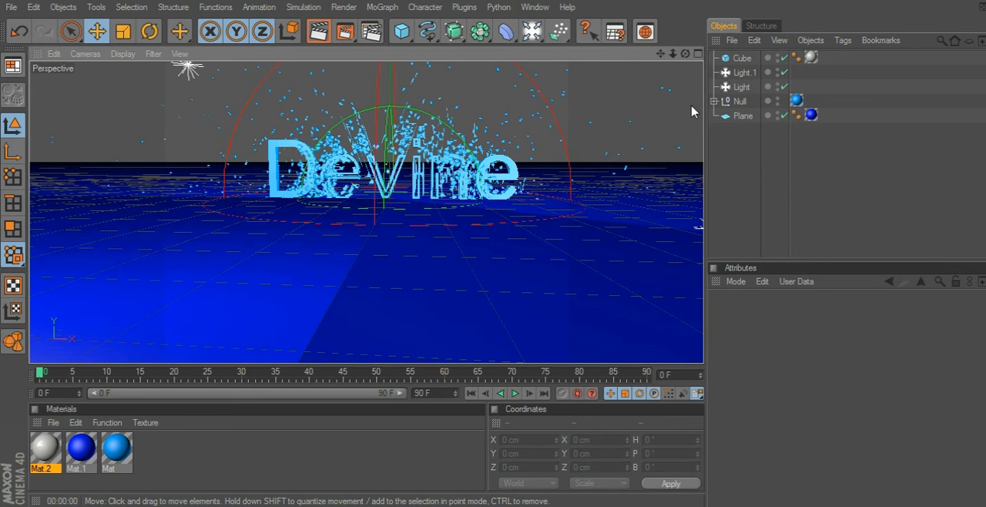
Test-render the scene again from a slightly lower viewing angle.
left_click_drag(660, 53, 684, 53)
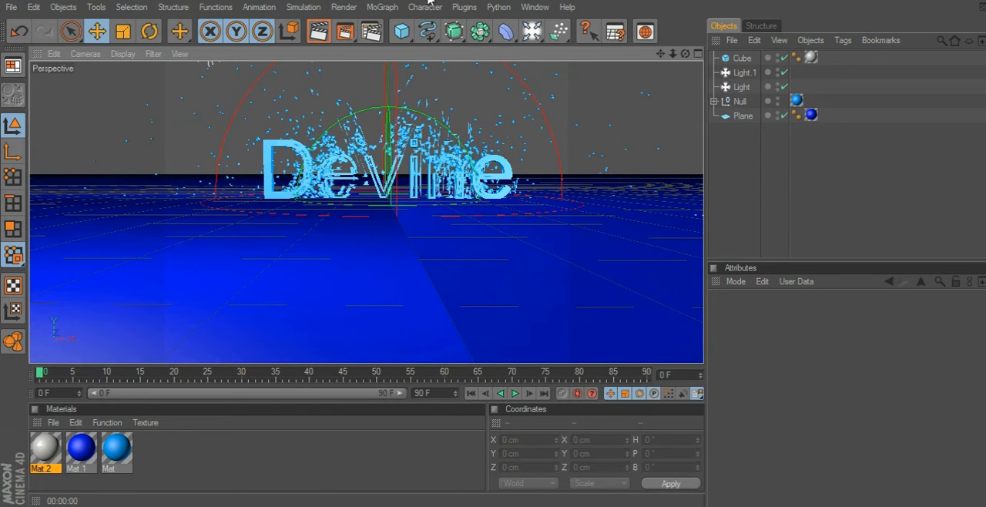
left_click(319, 31)
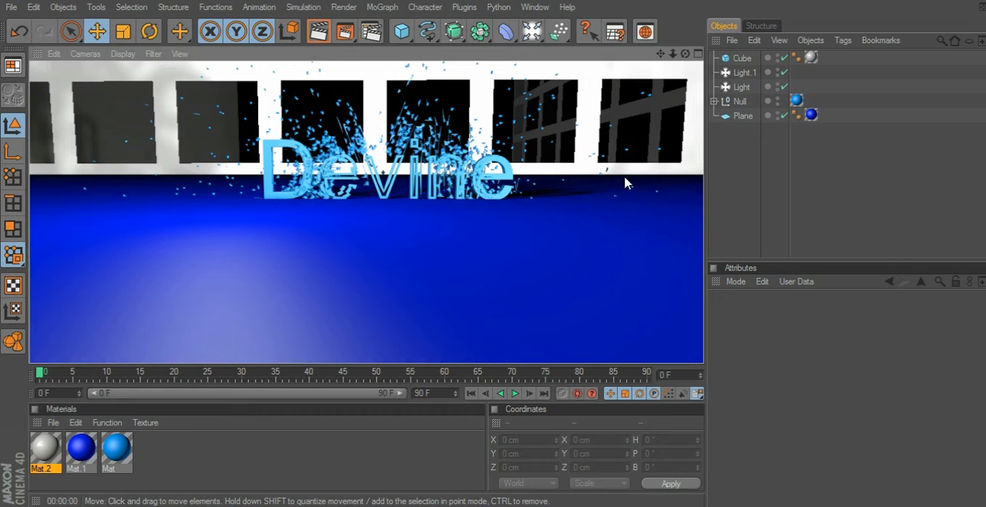
left_click(799, 180)
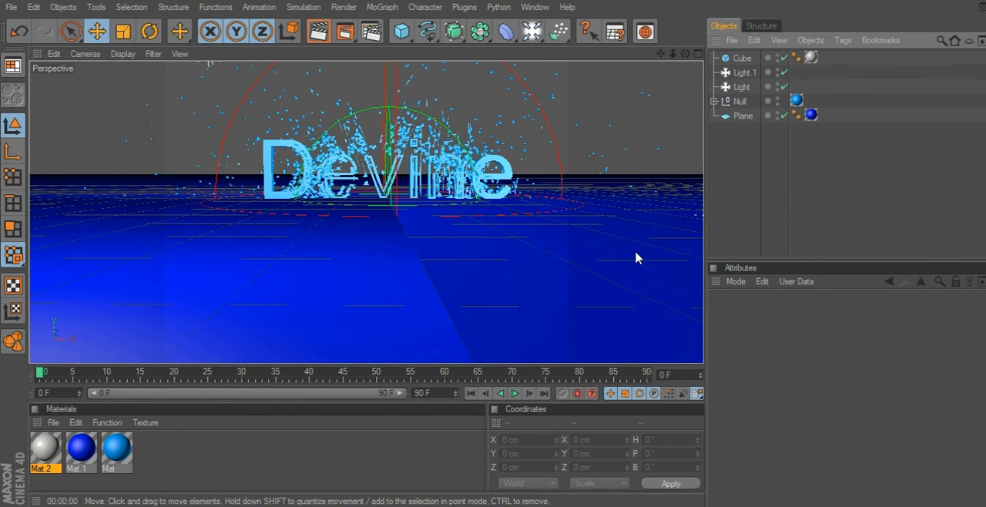
Move the enclosing cube to about -433 cm on the Z axis and test-render the perspective view.
left_click(742, 60)
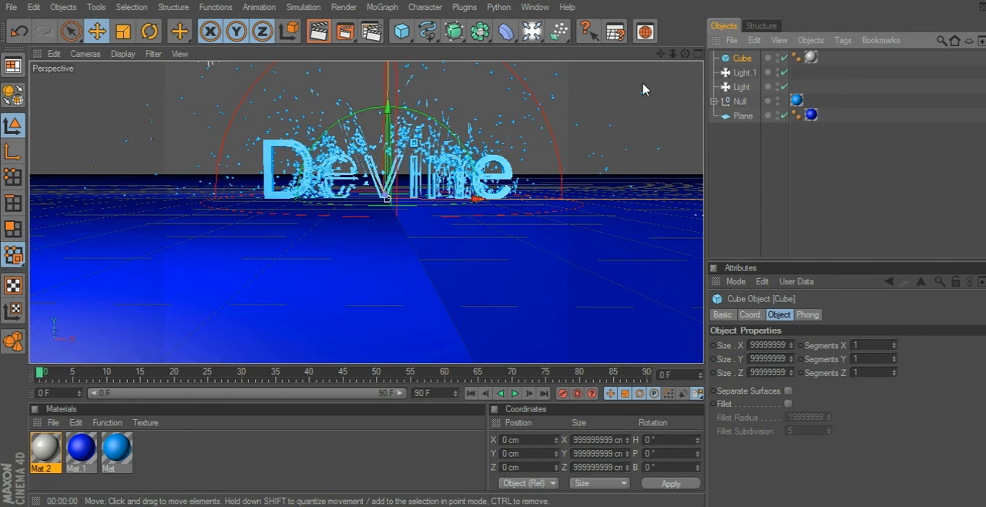
left_click_drag(685, 53, 606, 66)
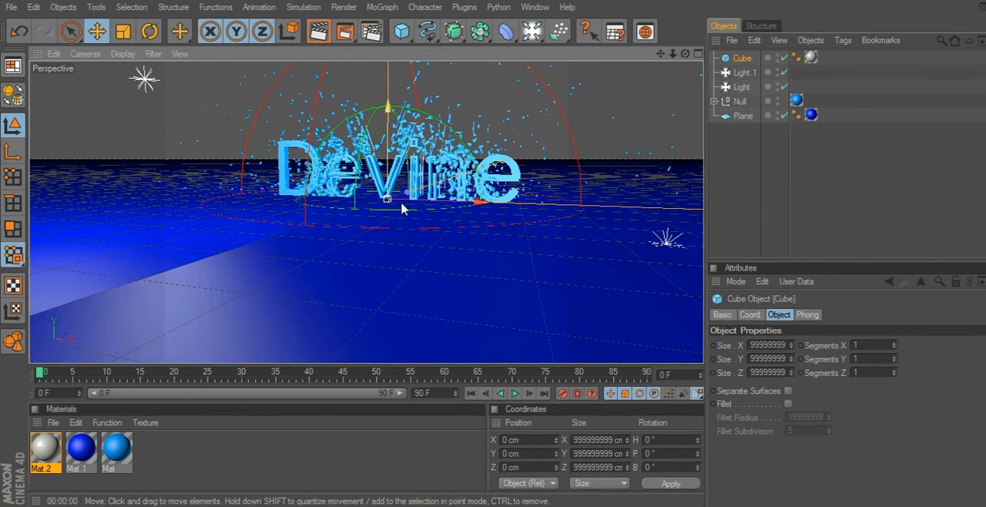
left_click_drag(403, 205, 334, 216)
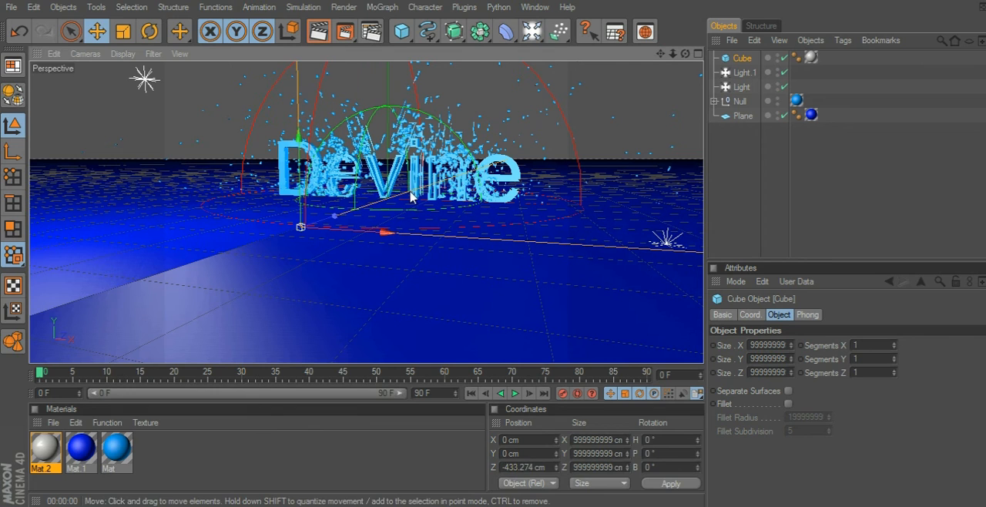
left_click(310, 31)
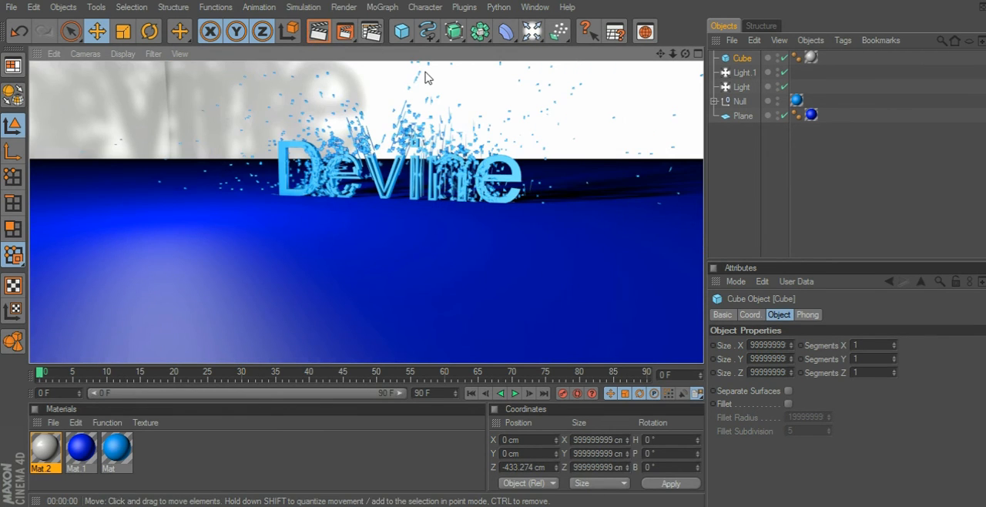
Test-render the scene from a more frontal viewing angle, without keeping any additional cube.
left_click(486, 79)
mouse_move(686, 53)
left_mouse_down()
mouse_move(679, 58)
mouse_move(709, 47)
mouse_move(660, 56)
mouse_move(673, 59)
left_mouse_up()
left_click(401, 31)
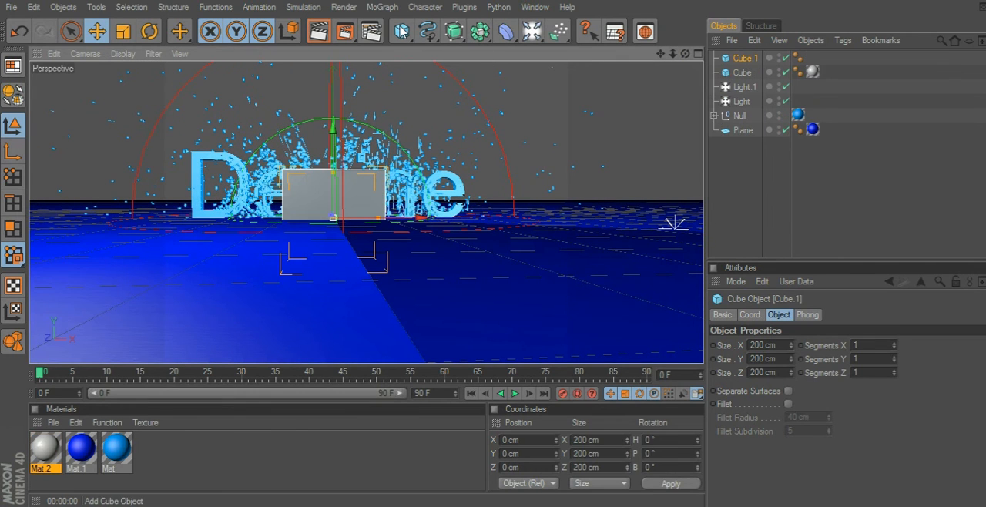
key("ctrl+z")
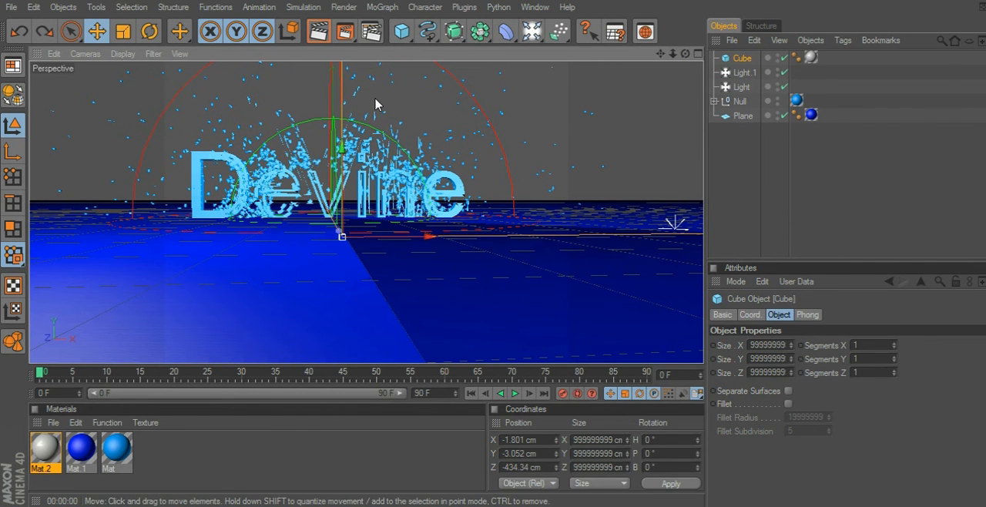
left_click(318, 30)
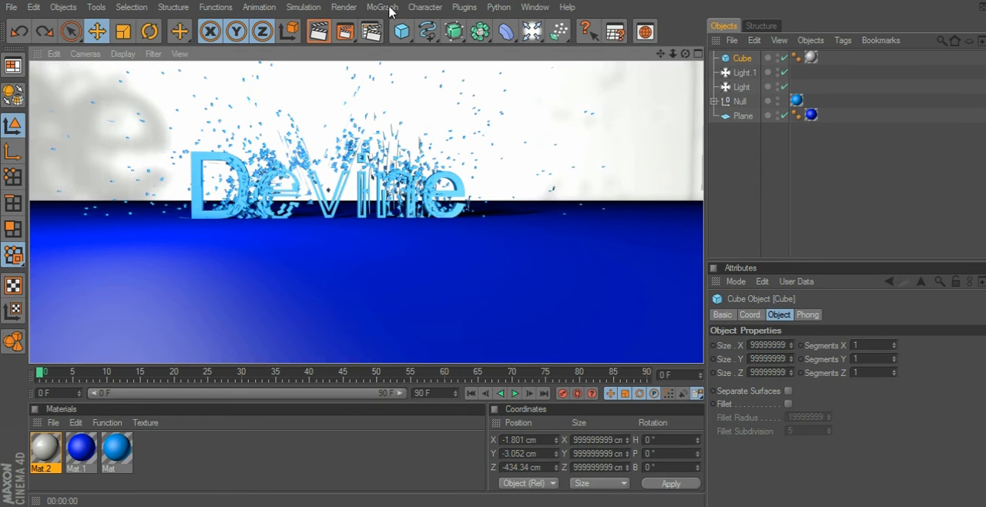
Set the render output size to 1920 x 1080 pixels and render the scene to the Picture Viewer.
left_click(343, 7)
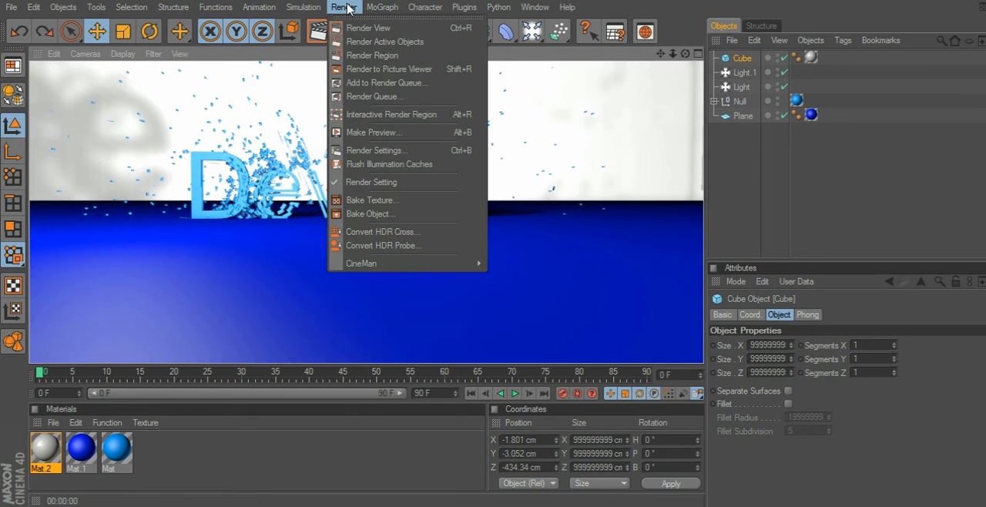
left_click(376, 151)
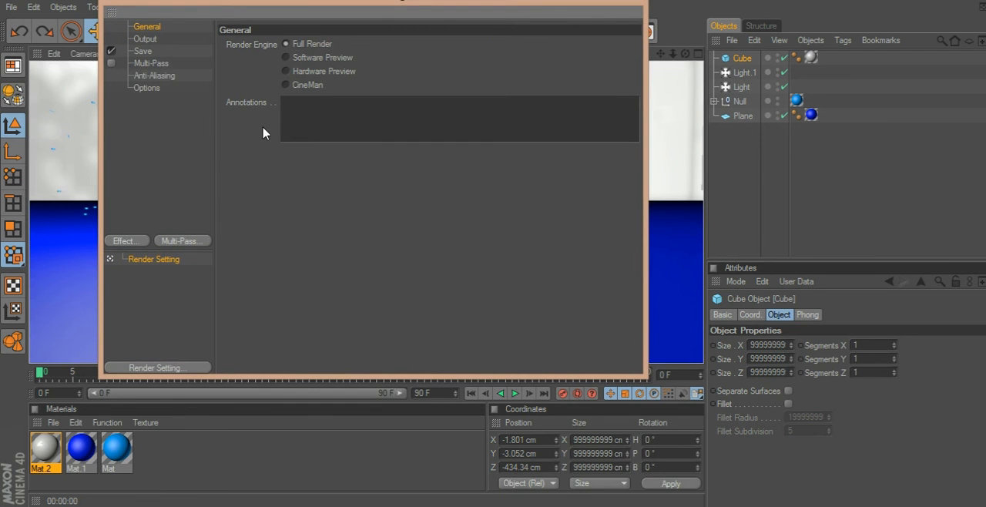
left_click(144, 40)
double_click(319, 60)
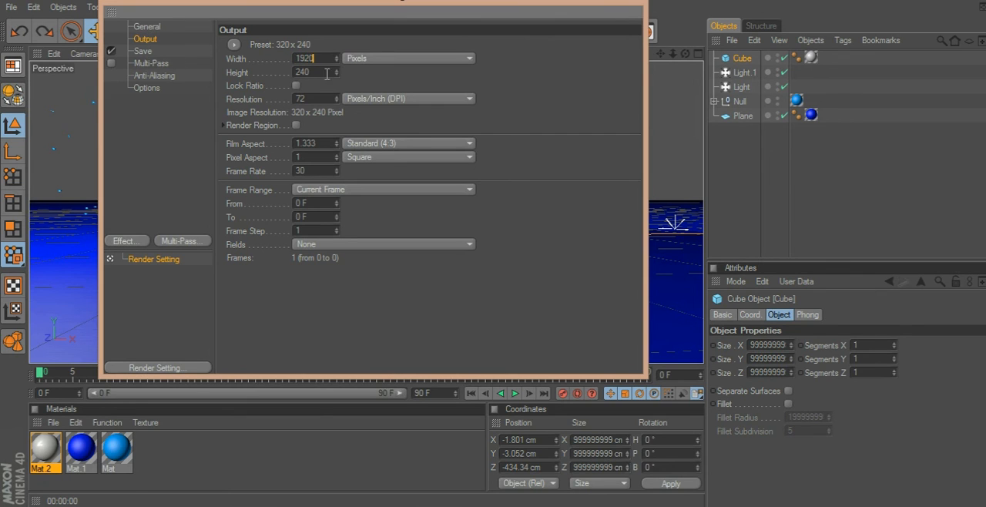
key("Tab")
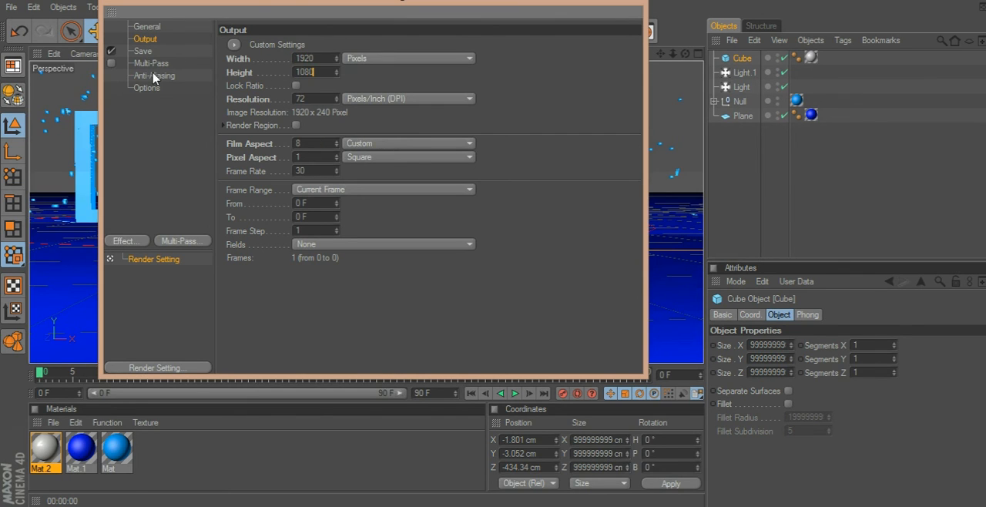
key("Return")
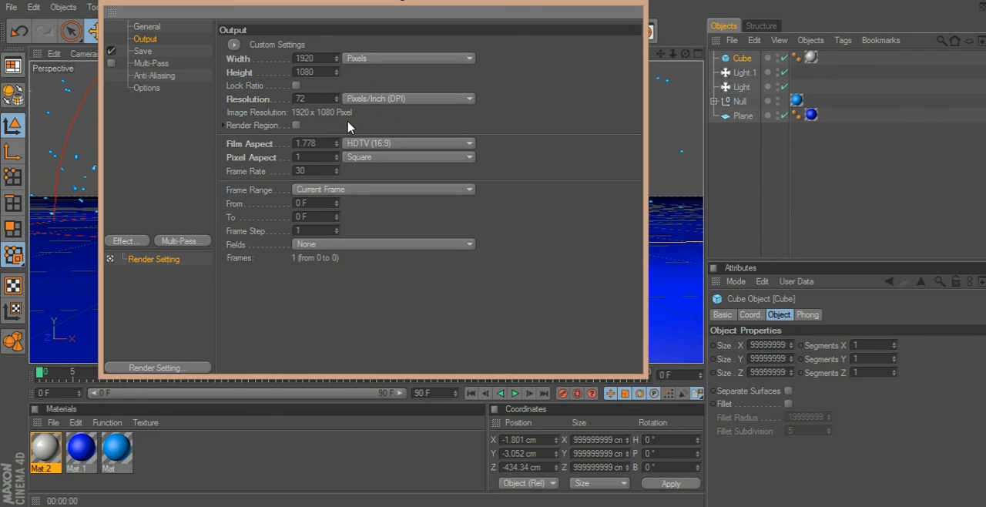
left_click(627, 1)
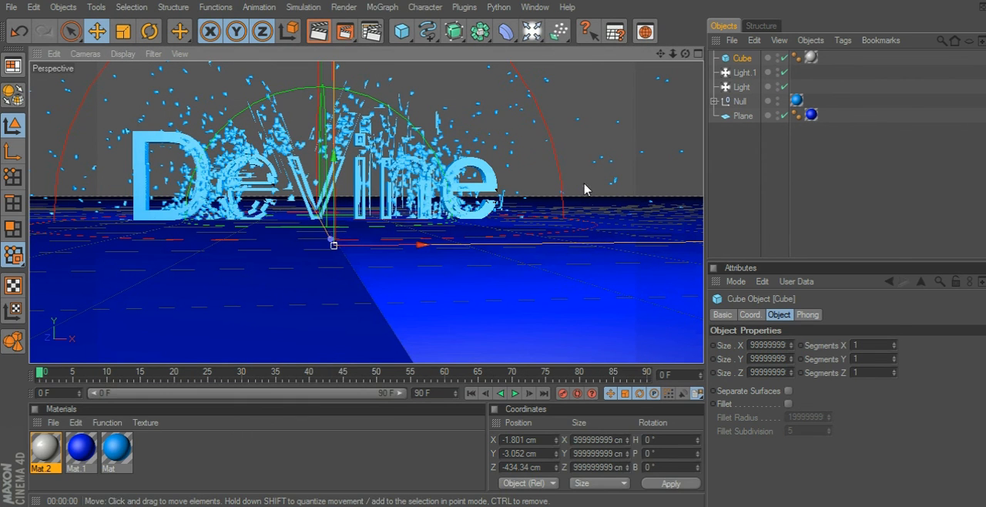
left_click(344, 31)
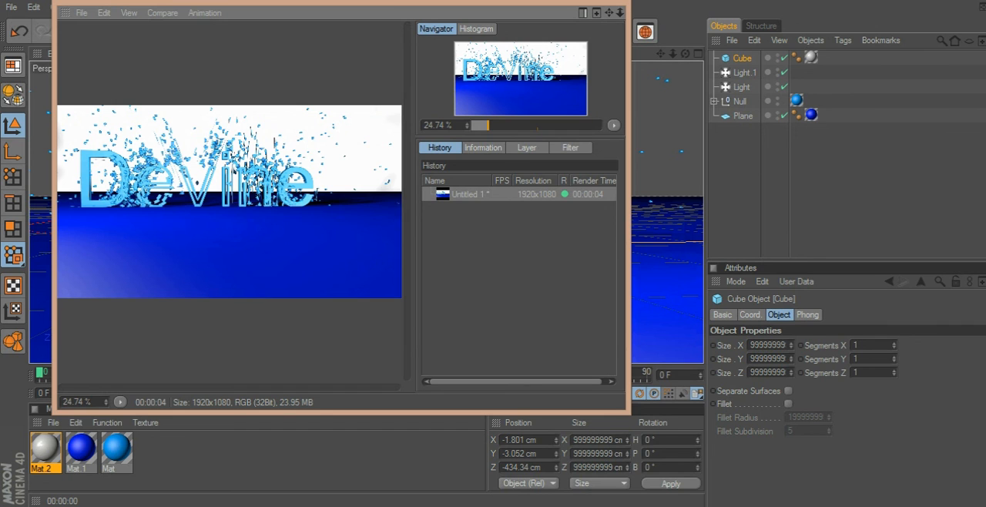
left_click(618, 3)
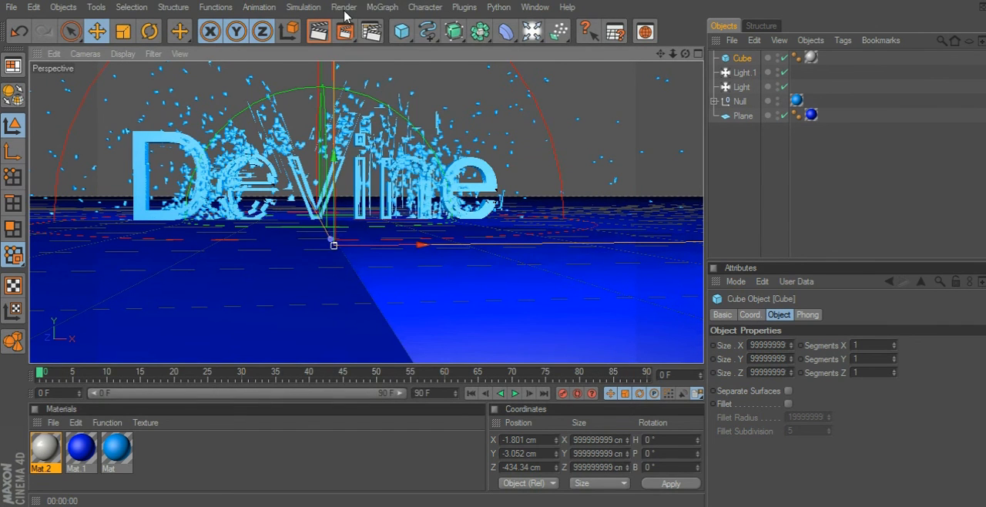
left_click(344, 7)
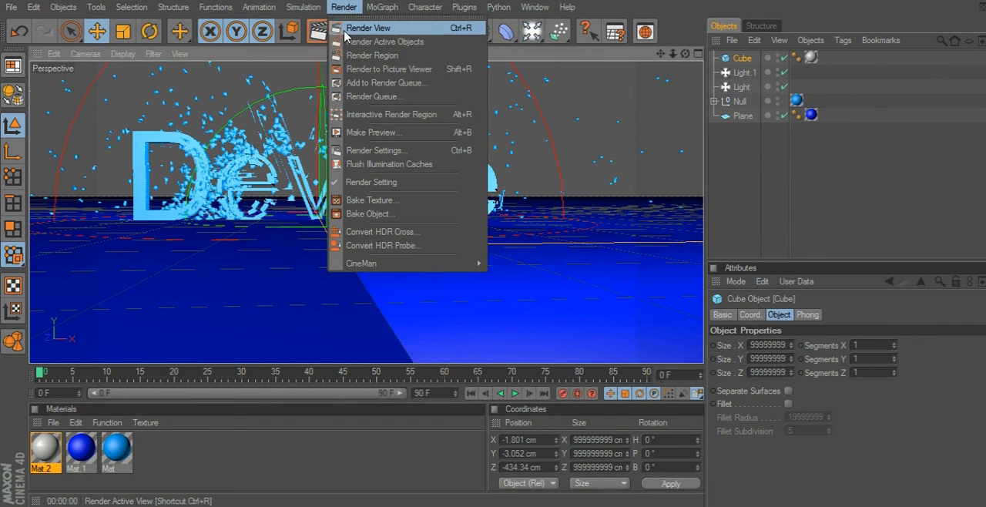
left_click(377, 83)
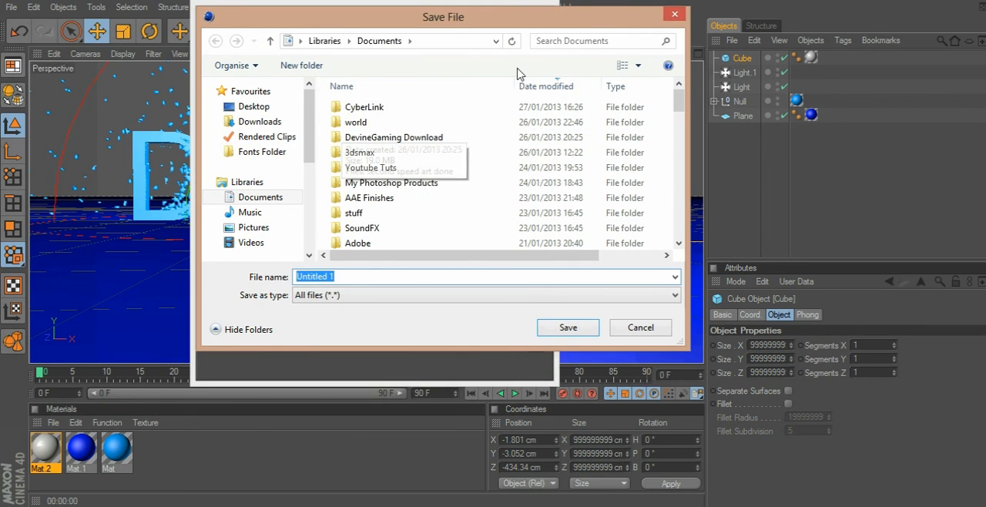
left_click(674, 17)
left_click(545, 2)
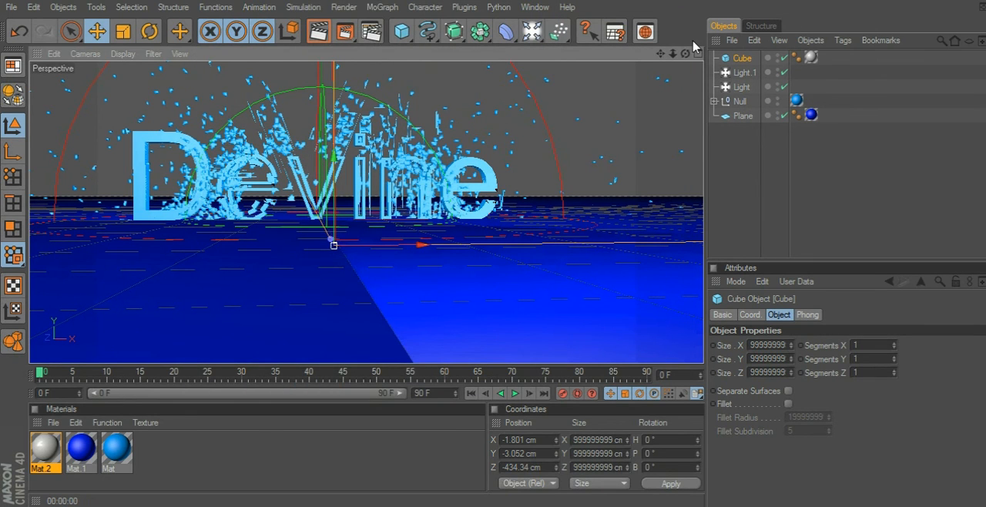
Add the scene to the render queue, saving the project in Documents as "c4d text tut".
left_click_drag(683, 55, 668, 58)
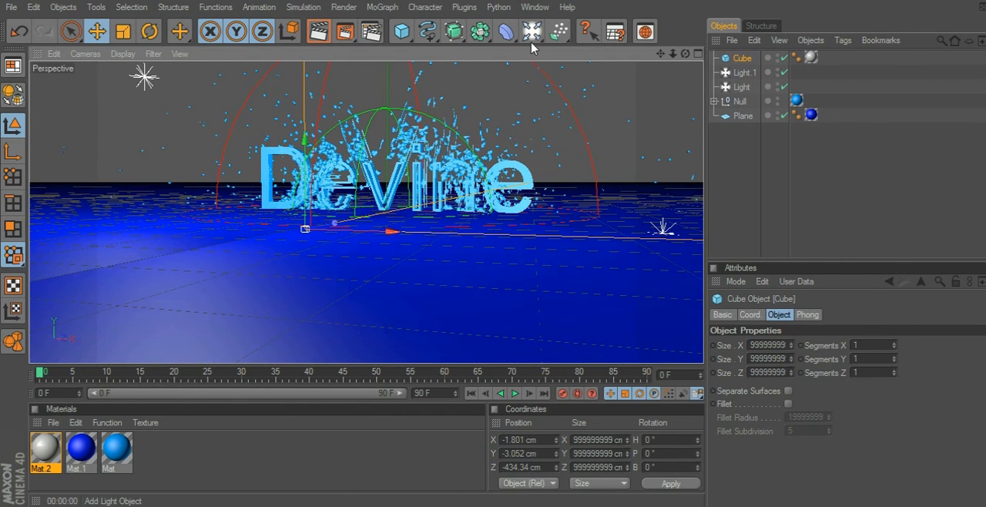
left_click(338, 9)
left_click(367, 93)
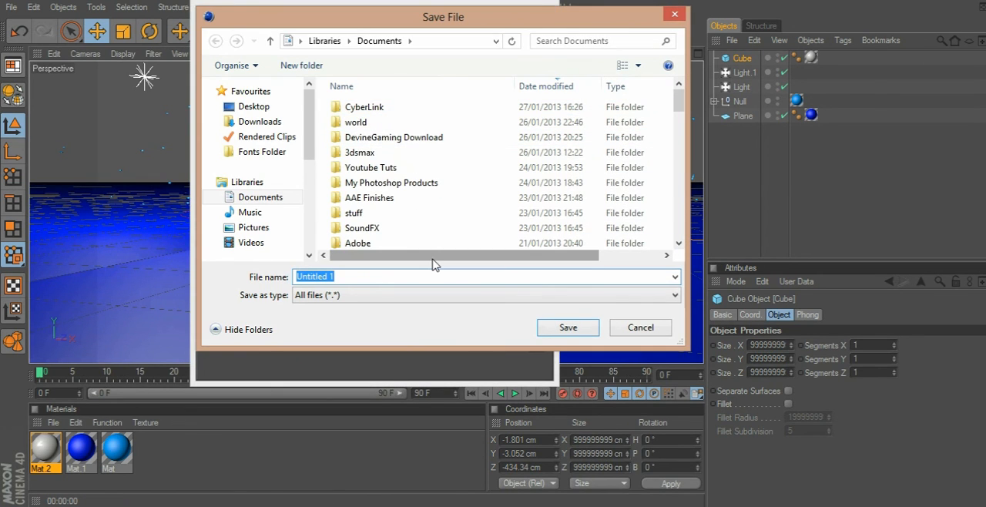
type("daskd")
key("BackSpace")
key("BackSpace")
key("BackSpace")
key("BackSpace")
key("BackSpace")
type("c4d text tut")
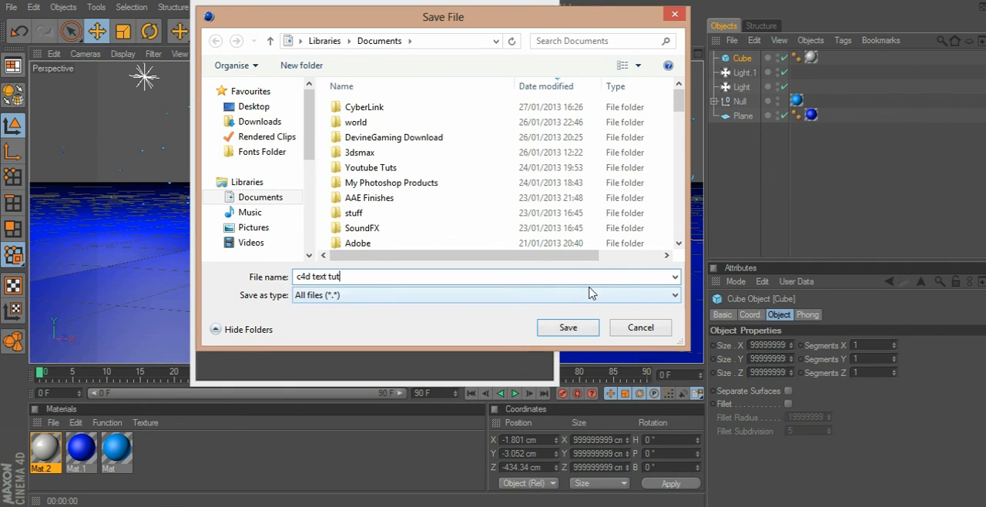
key("Return")
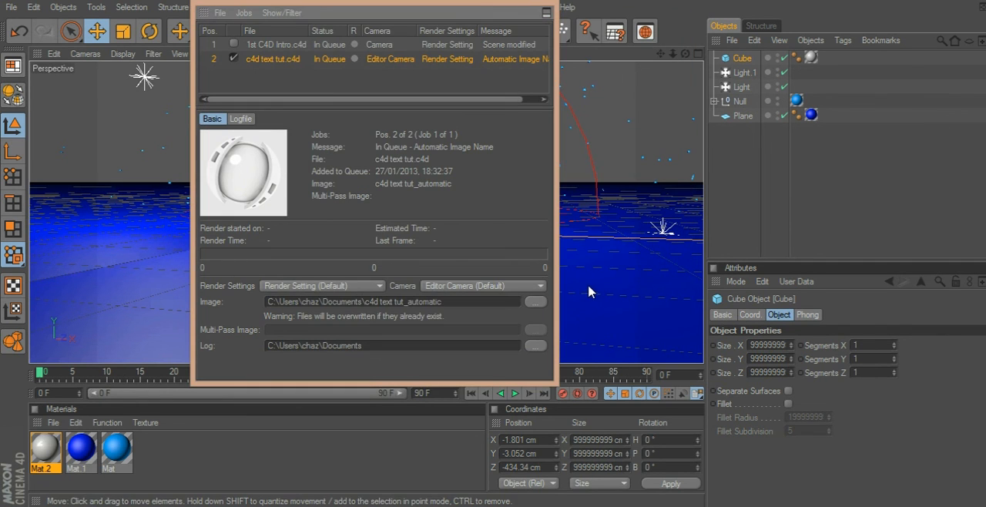
left_click(547, 10)
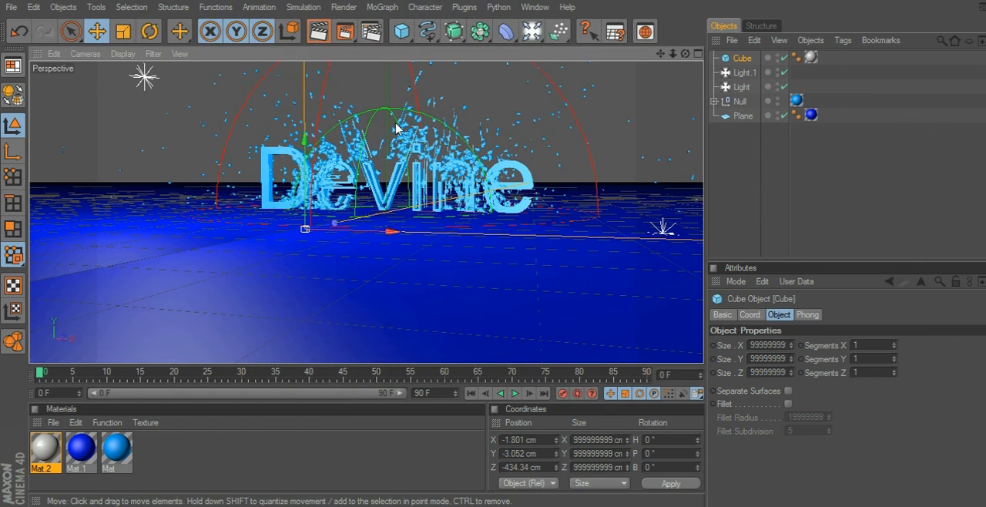
Render the saved scene to the Picture Viewer from the new viewing angle.
left_click(350, 32)
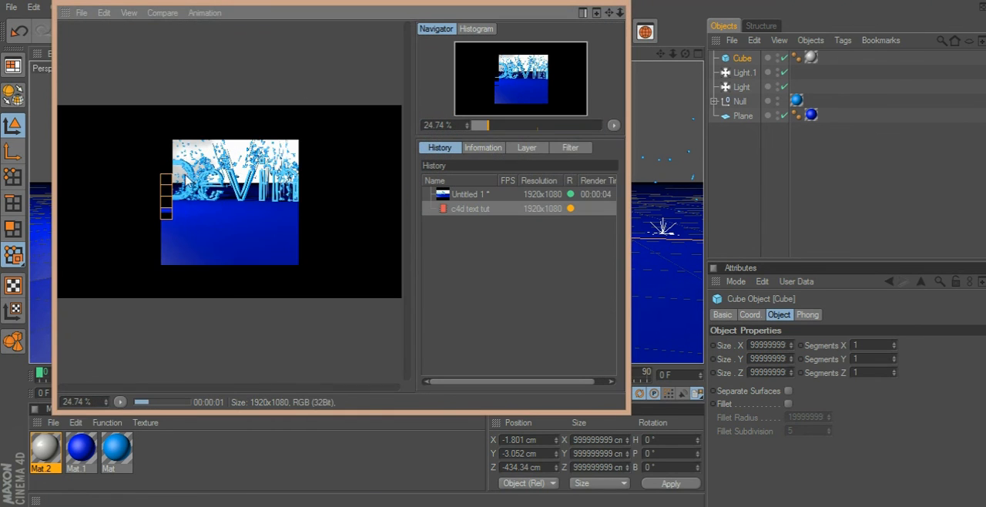